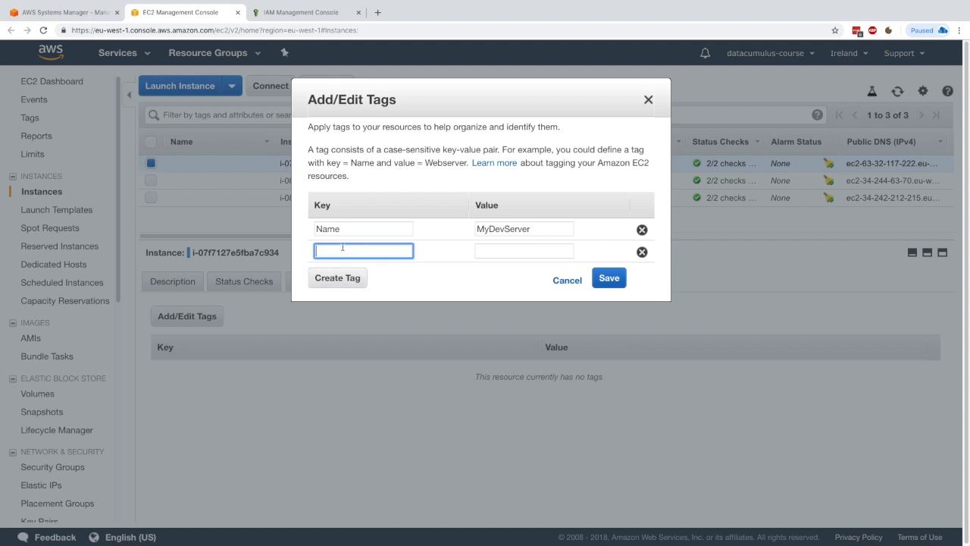
Complete the first instance's tags with Environment = Dev and Team = Finance, and save them.
text(Environment)
key(Tab)
text(Dev)
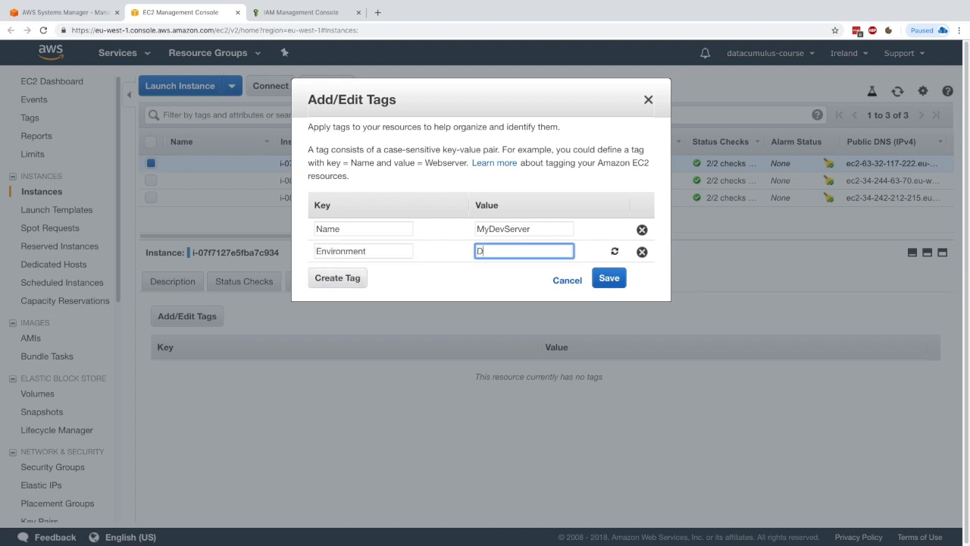
click(333, 274)
text(Team)
key(Tab)
text(Finance)
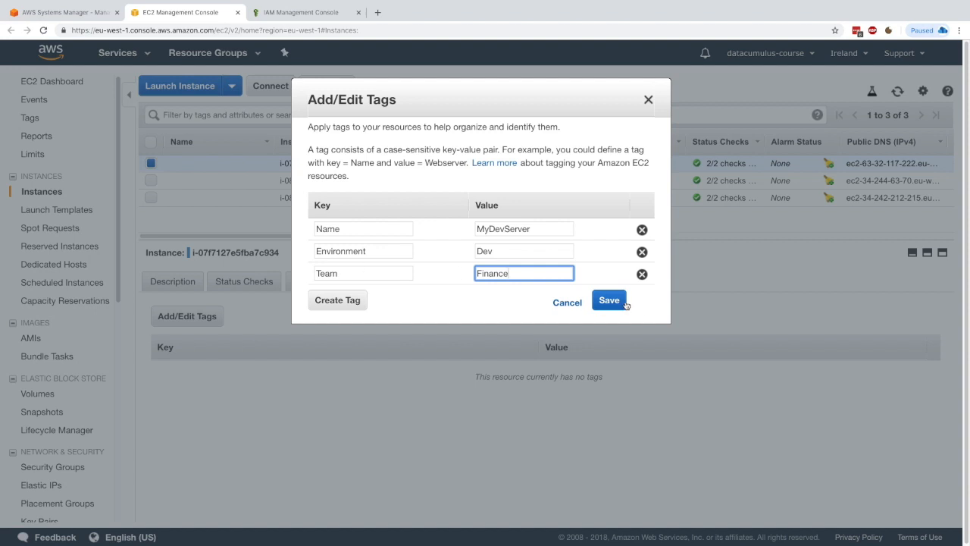
click(620, 301)
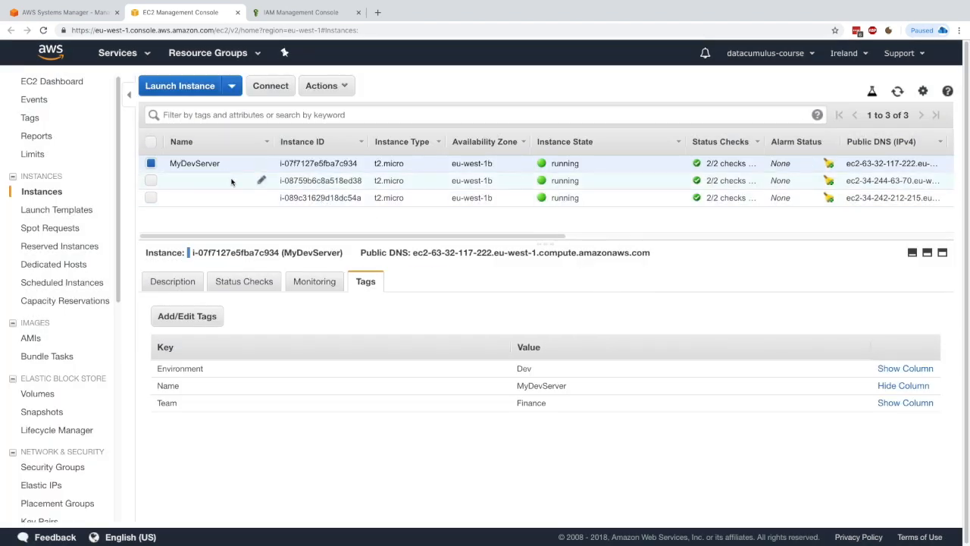
Start tagging the second instance, i-08759b6c8a518ed38, with a Name tag of MyProdServer.
click(232, 181)
click(221, 311)
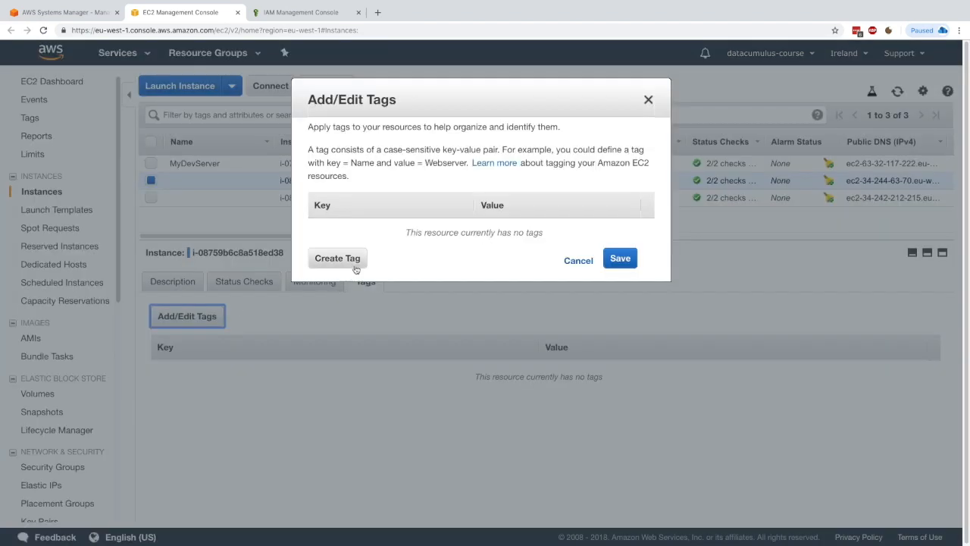
click(345, 261)
text(N)
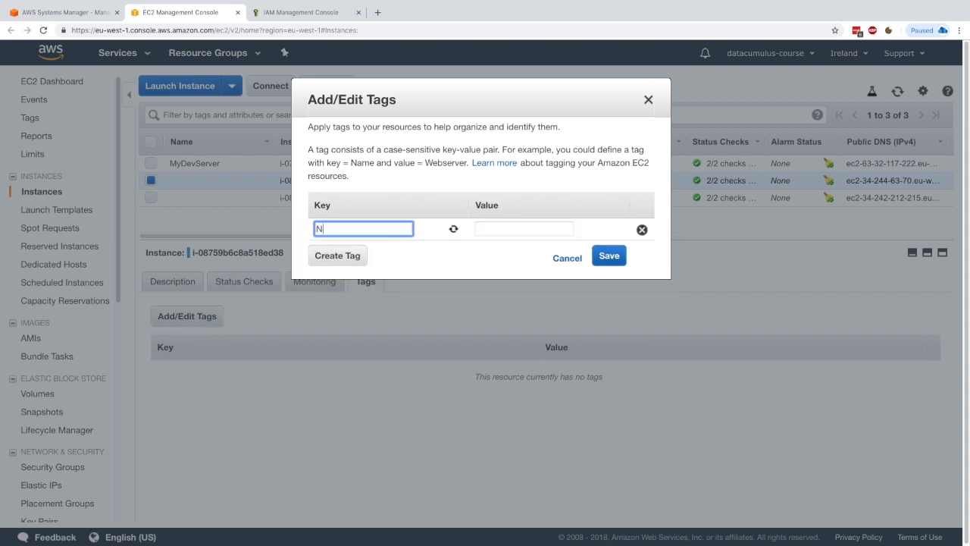
text(ame)
key(Tab)
text(My)
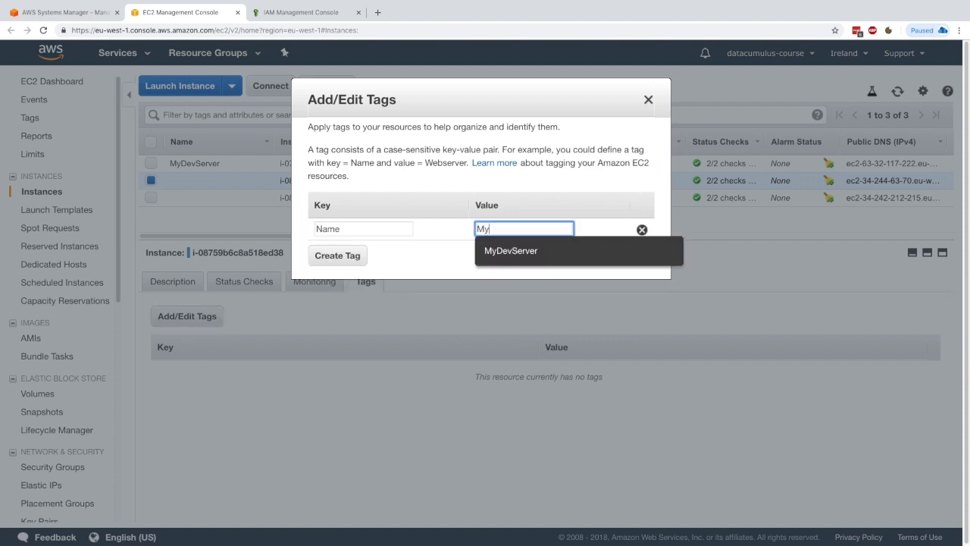
text(ProdServer)
Add an Environment tag with the value Prod to the second instance.
click(341, 255)
text(Eni)
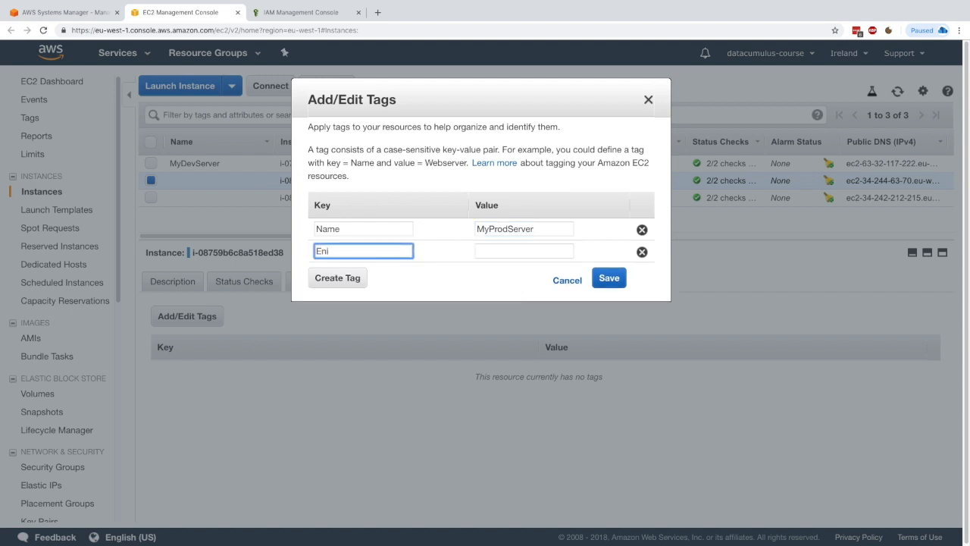
key(BackSpace)
click(385, 267)
click(481, 254)
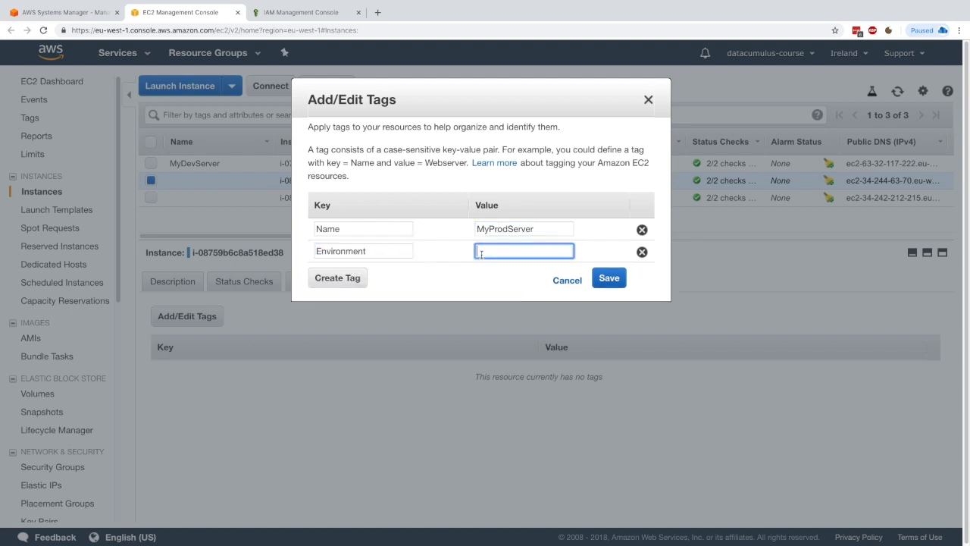
Add a Team tag with the value Finance to the second instance and save its tags.
click(338, 278)
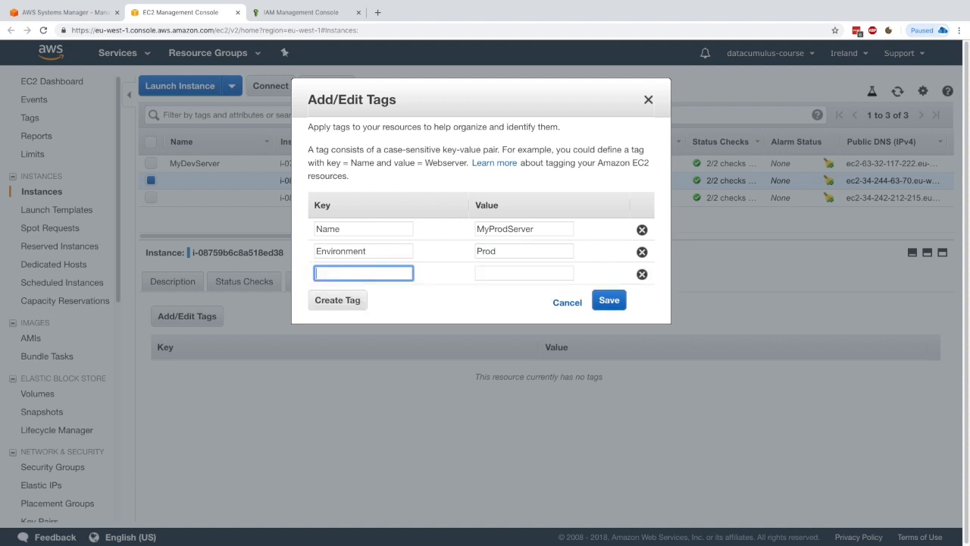
text(Team)
click(517, 266)
text(Fia)
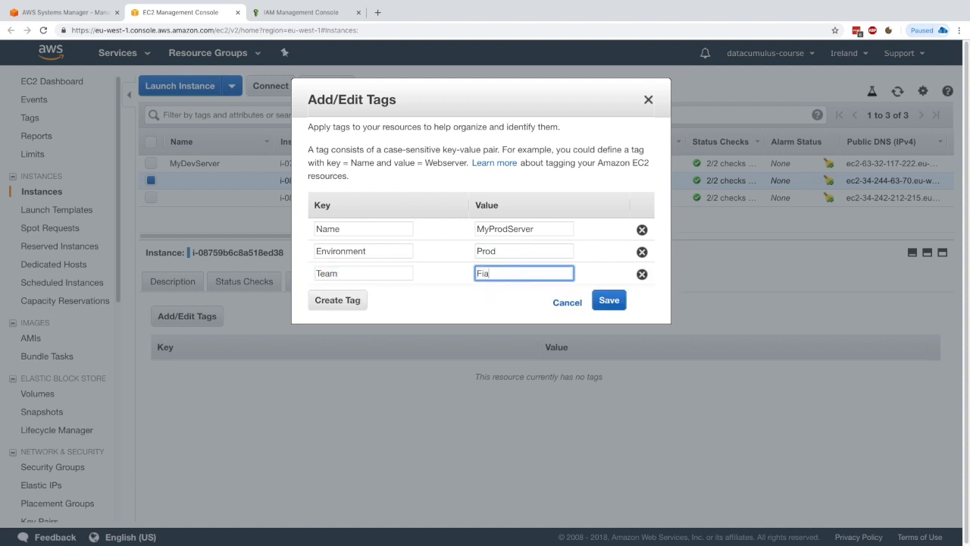
key(BackSpace)
text(nance)
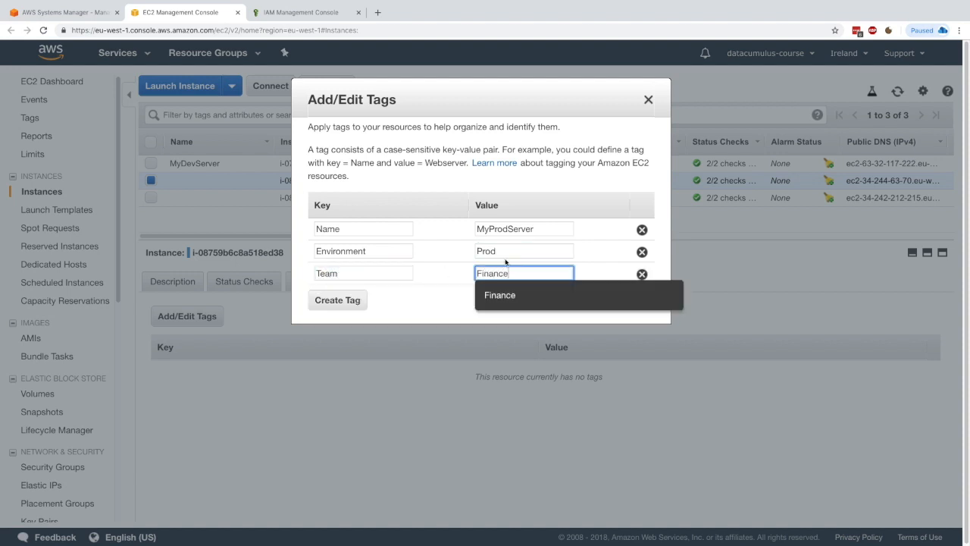
click(465, 261)
click(602, 302)
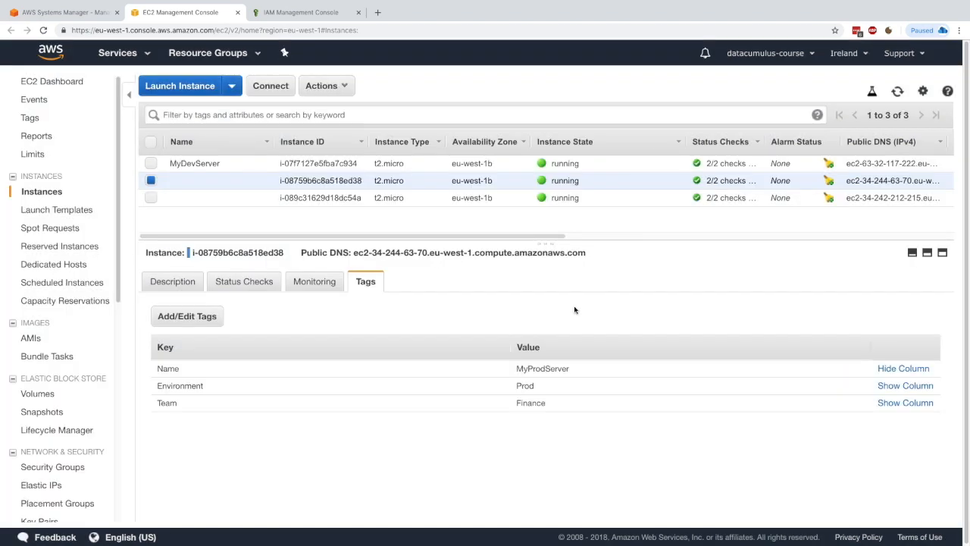
click(226, 167)
click(223, 179)
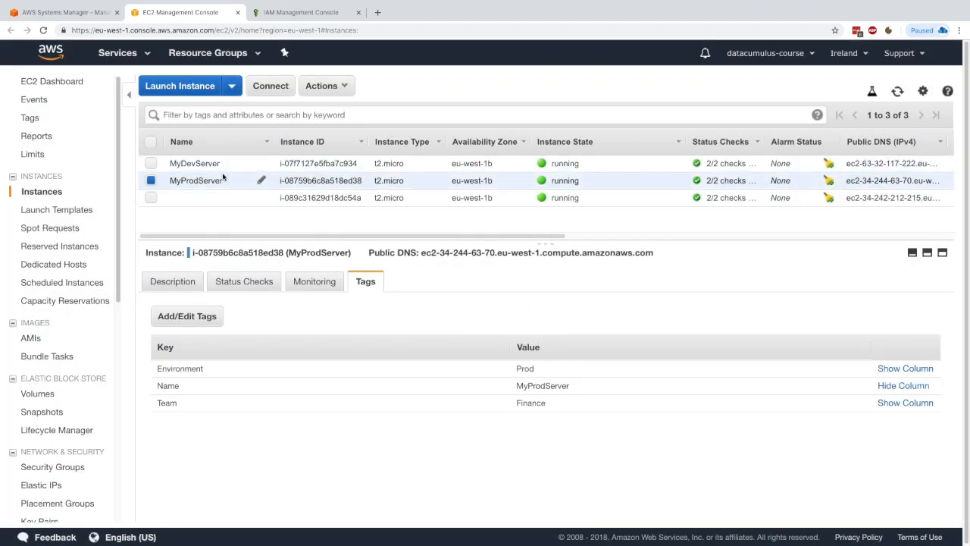
drag(180, 368, 199, 390)
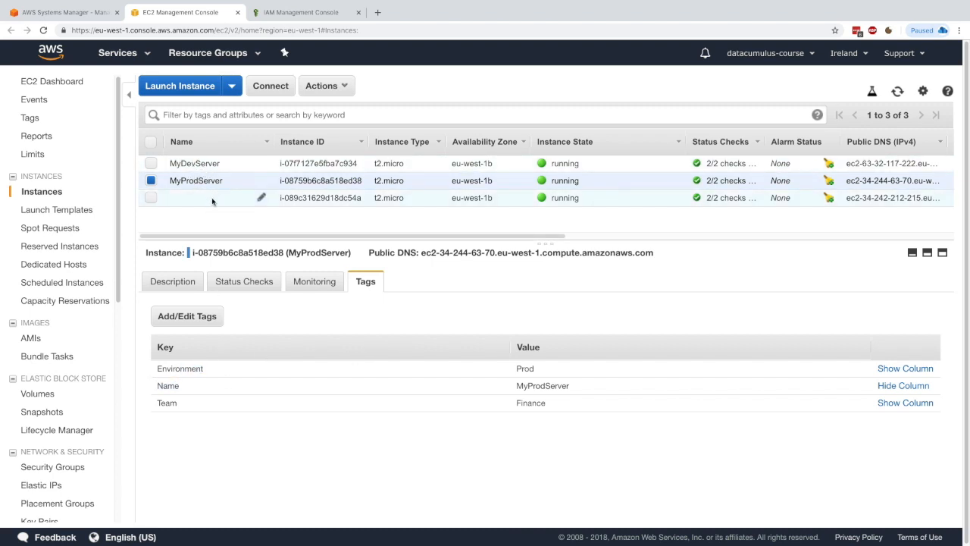
Start tagging the third instance, i-089c31629d18dc54a, with a Name tag of MyOtherDevServer.
click(212, 197)
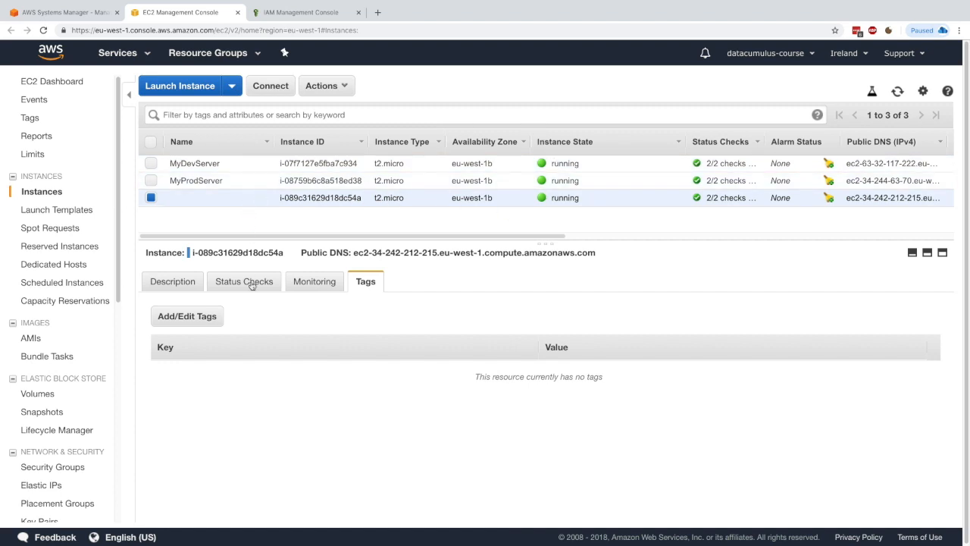
click(219, 318)
click(358, 258)
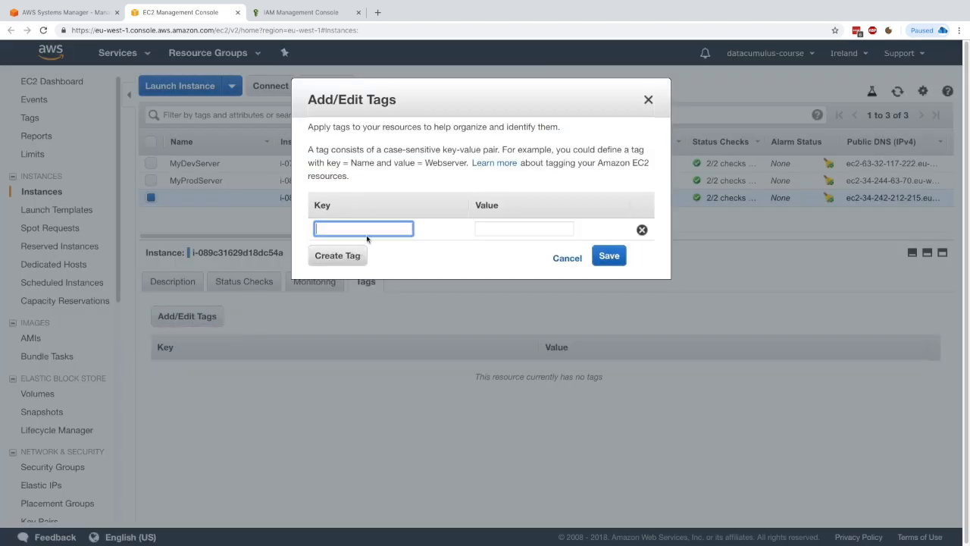
text(Name)
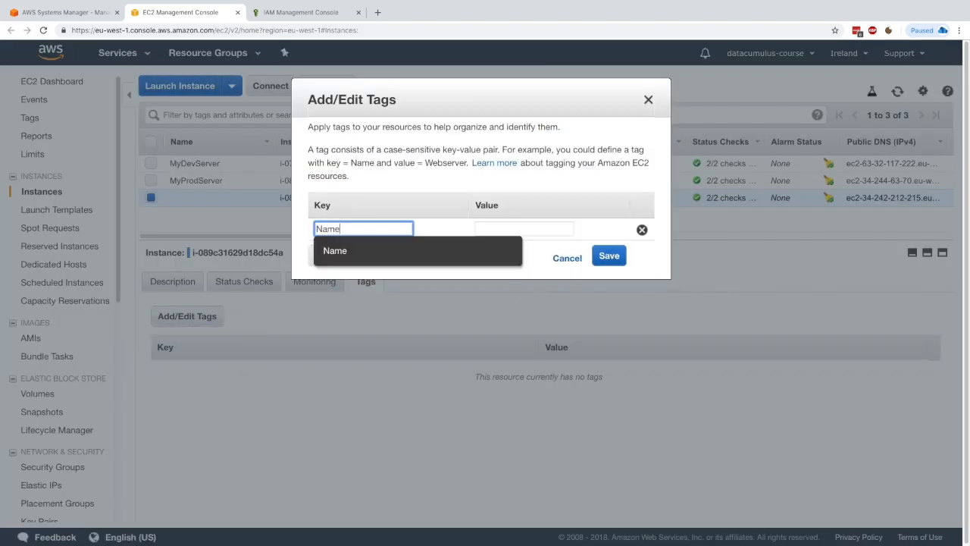
key(Tab)
text(MyOtherDevServer)
Add an Environment tag with the value Dev to the third instance.
click(363, 256)
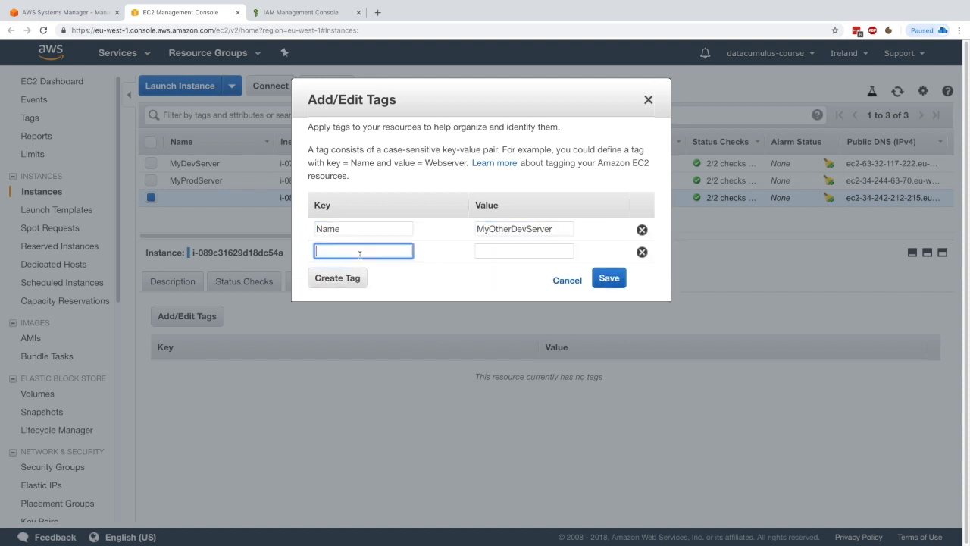
text(Envi)
click(383, 271)
key(Tab)
text(Dev)
Add a Team tag with the value Operations to the third instance and save its tags.
click(361, 274)
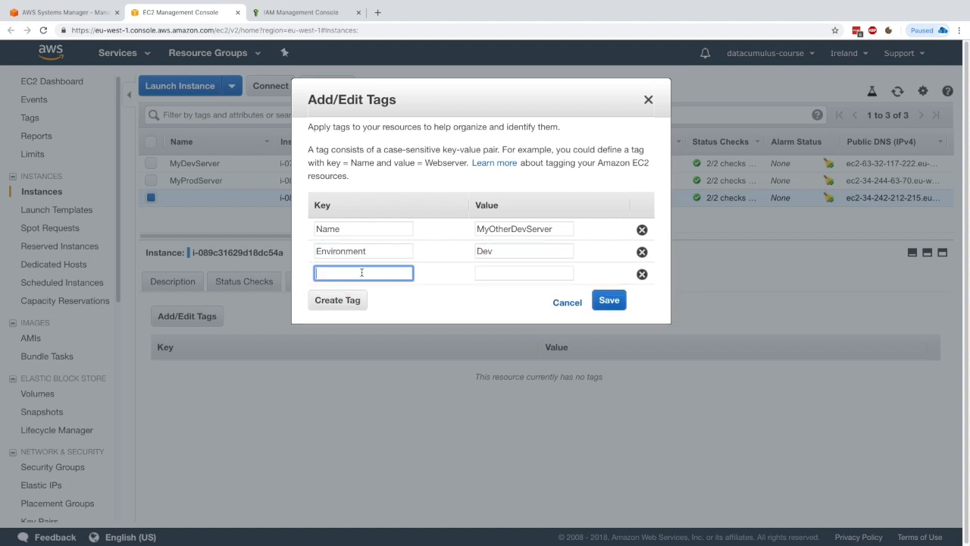
text(Teak)
key(BackSpace)
text(m)
key(Tab)
text(Operations)
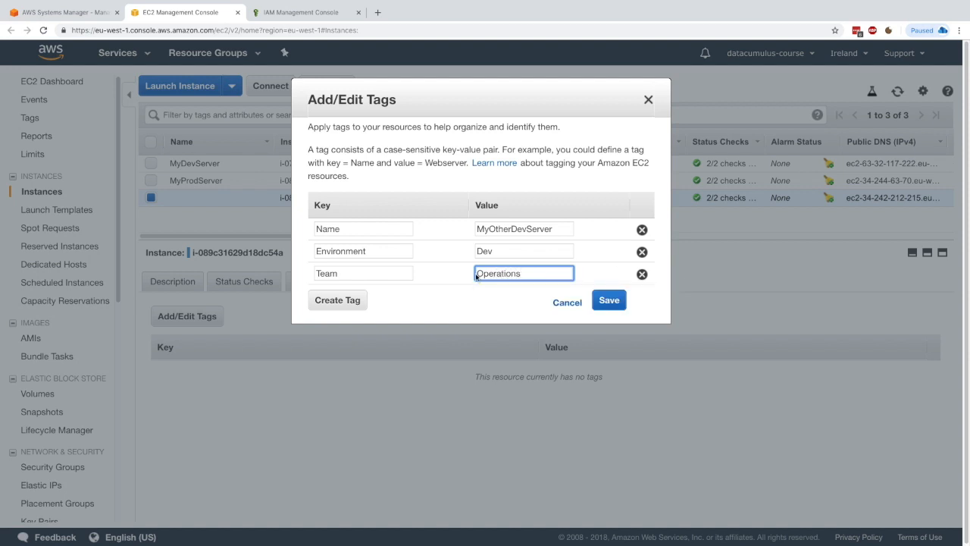
click(609, 300)
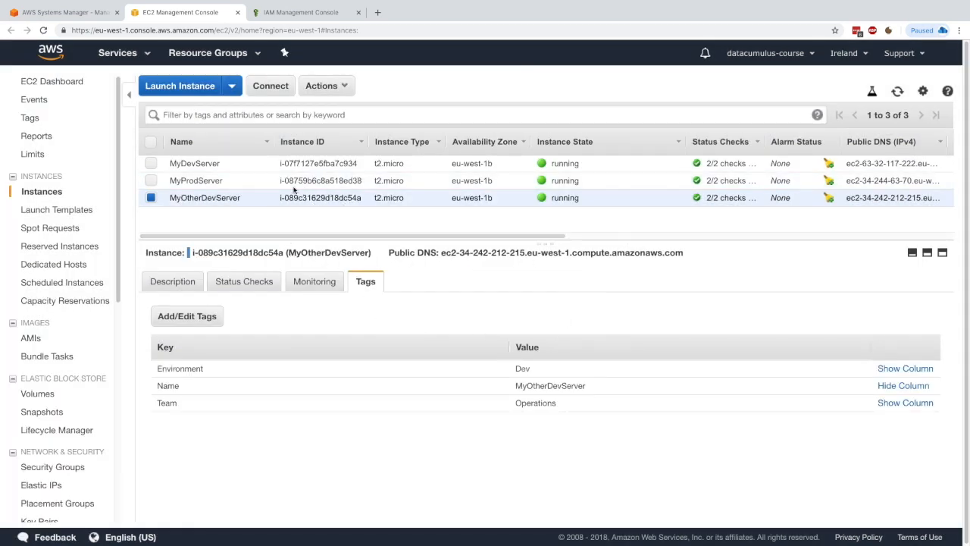
drag(168, 369, 366, 364)
click(505, 368)
Open the Tag Editor separately, examine its region, resource type and tag filters, and return to the EC2 console.
click(193, 59)
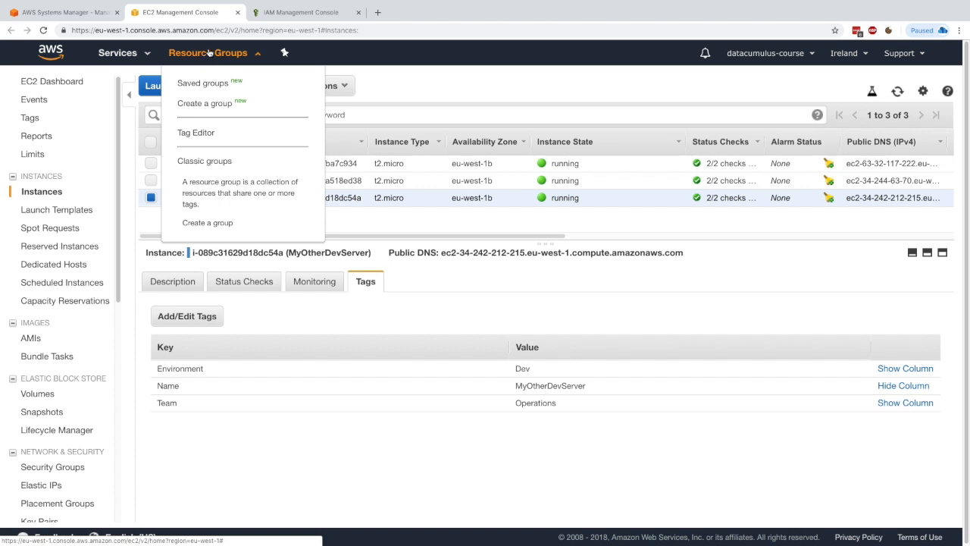
ctrl+click(208, 139)
click(303, 20)
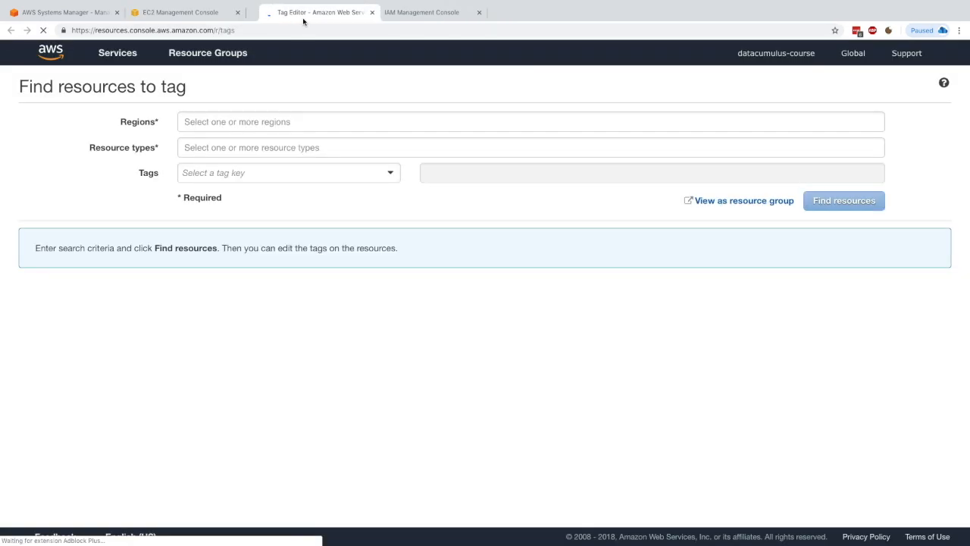
click(204, 121)
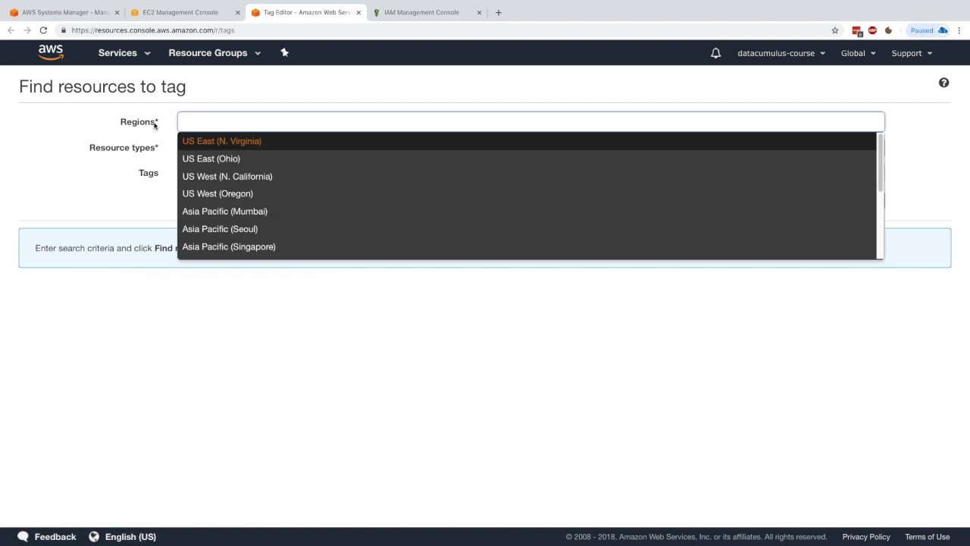
click(190, 147)
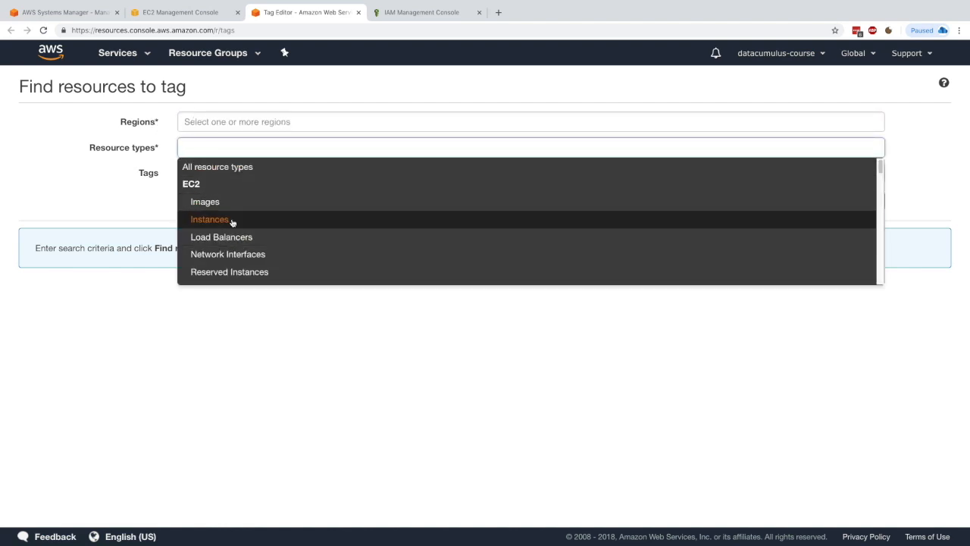
scroll(228, 221, down, 1)
scroll(230, 220, down, 3)
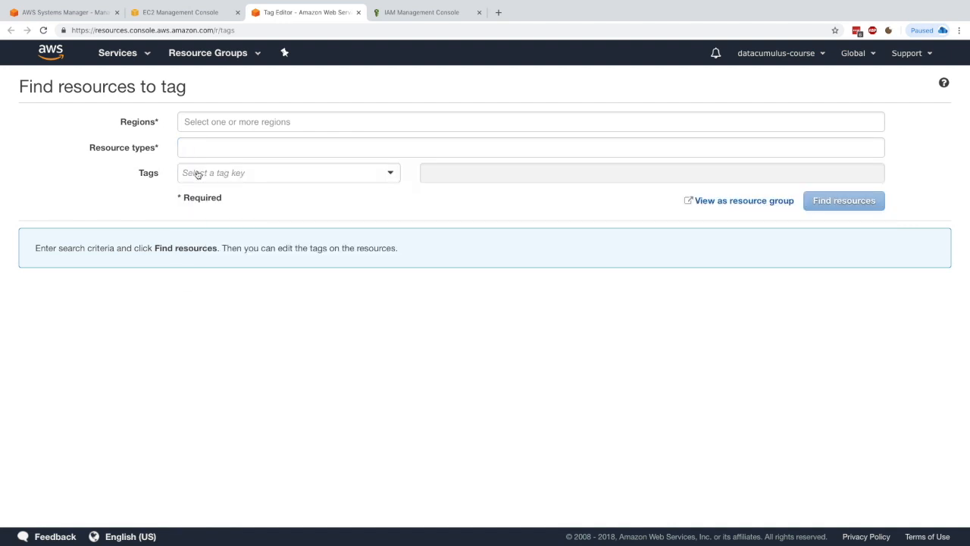
click(269, 179)
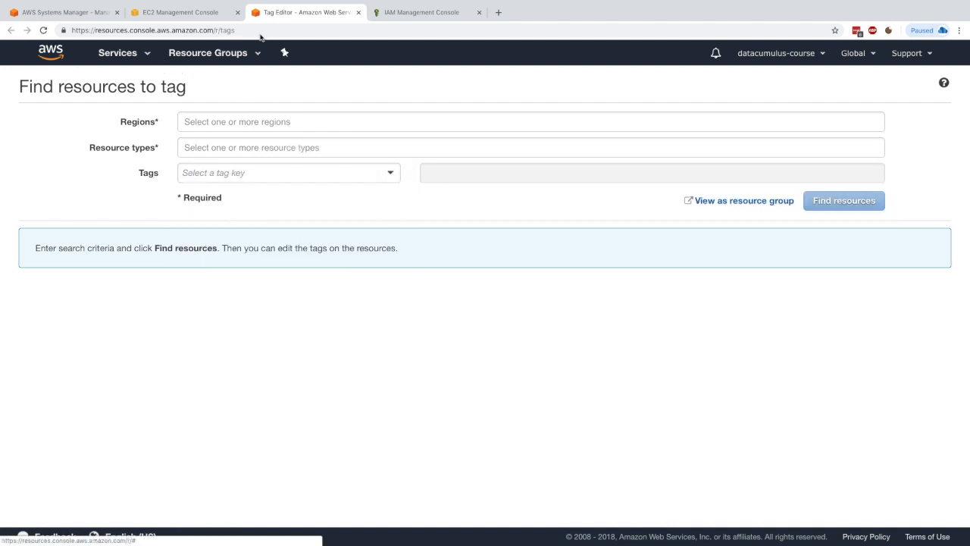
click(359, 13)
click(180, 12)
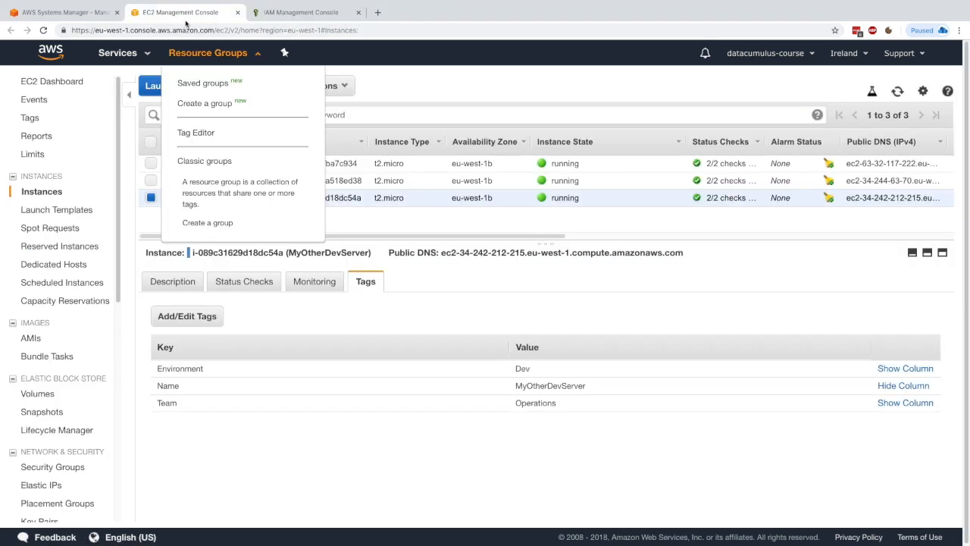
Visit the saved resource groups and start creating a new query-based resource group.
click(210, 102)
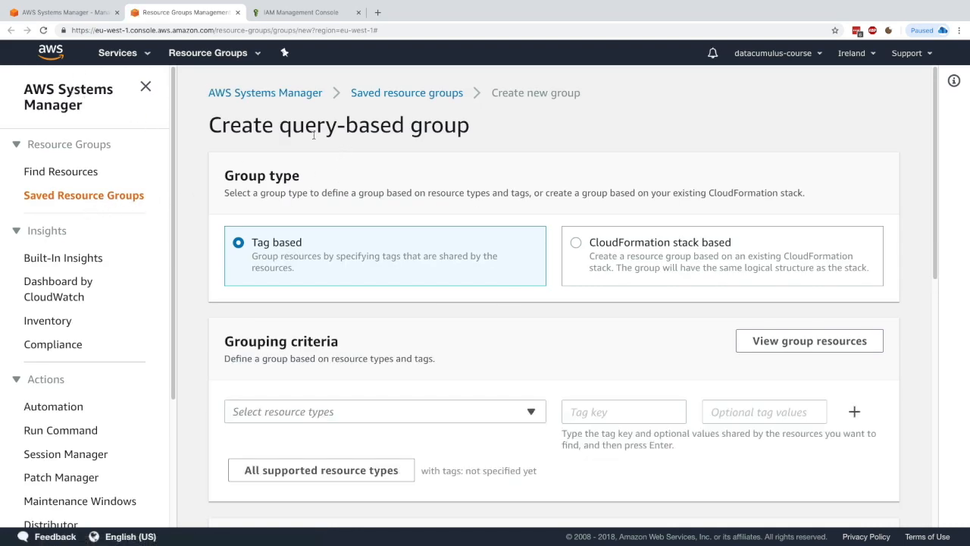
click(70, 175)
click(79, 197)
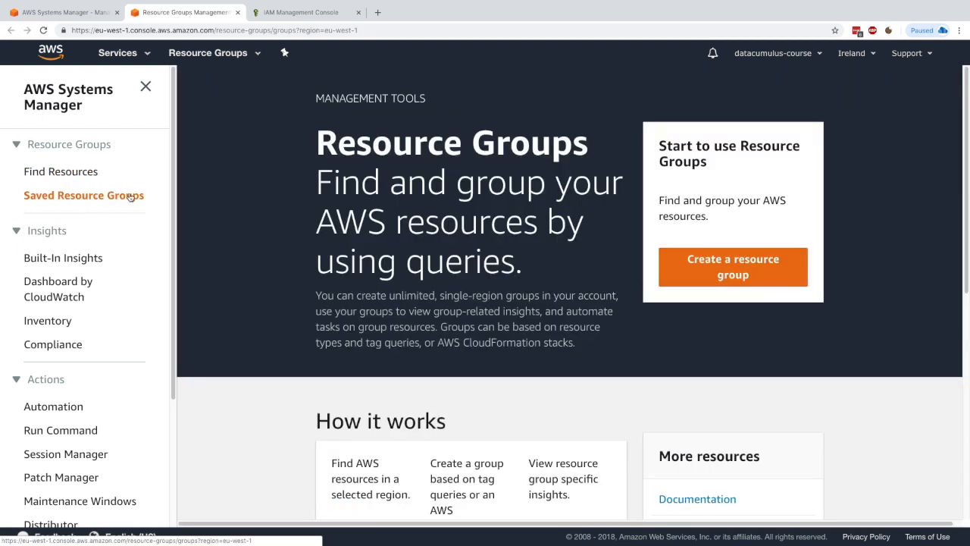
click(724, 271)
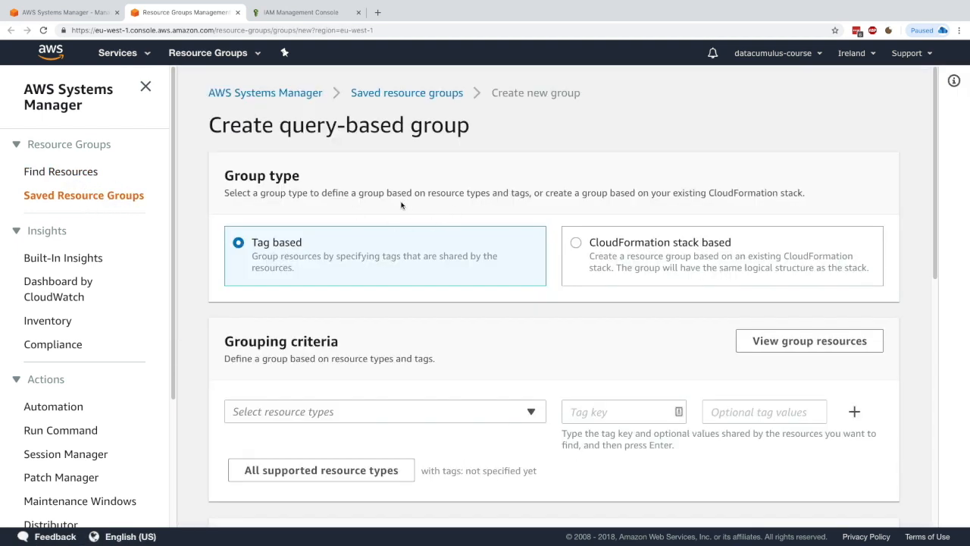
Examine the tag-based group type and browse the list of supported resource types.
drag(237, 188, 279, 177)
click(279, 177)
scroll(353, 337, down, 1)
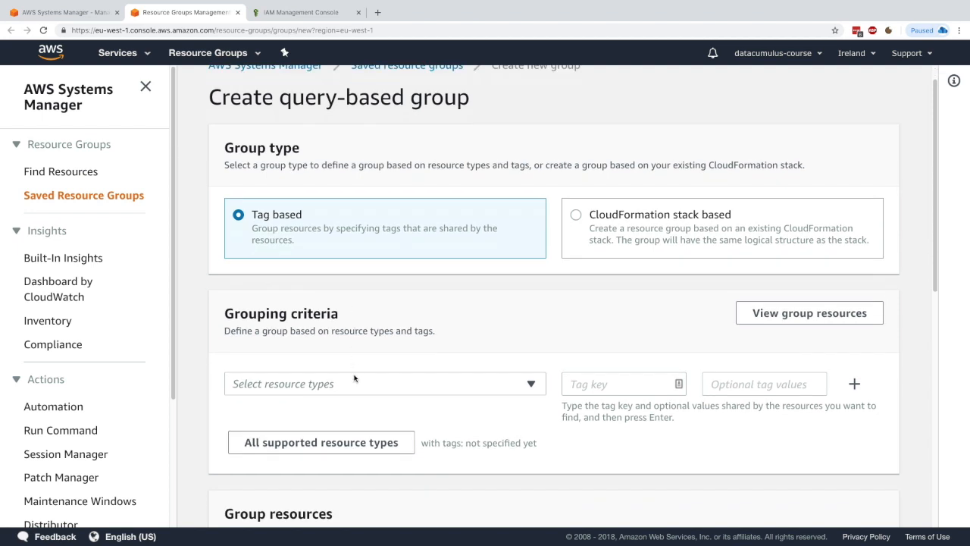
scroll(354, 378, down, 3)
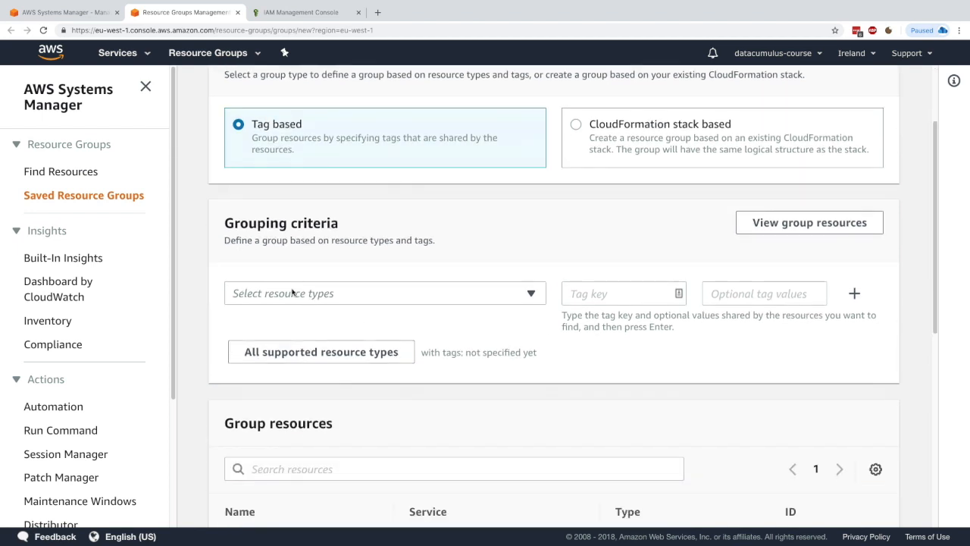
click(458, 303)
scroll(417, 412, down, 3)
scroll(394, 427, down, 5)
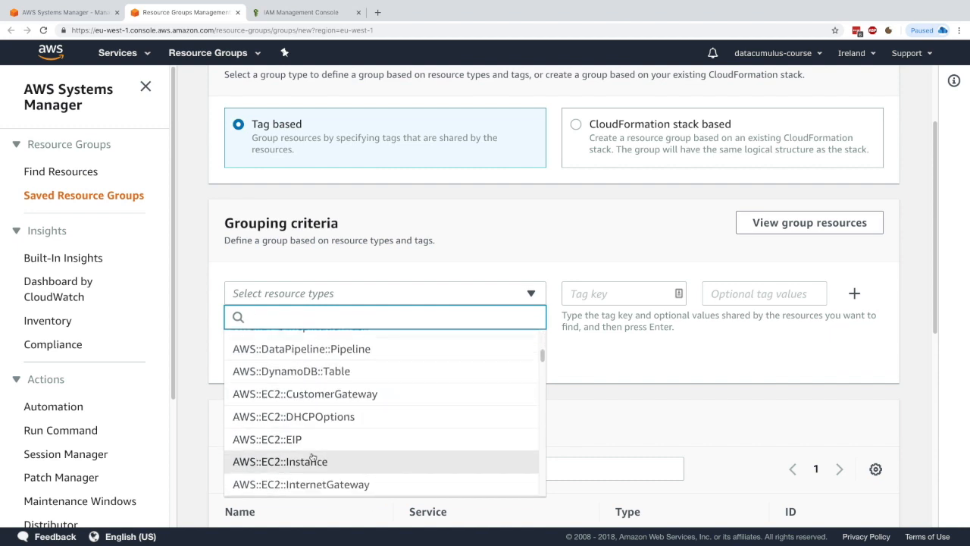
scroll(306, 375, down, 10)
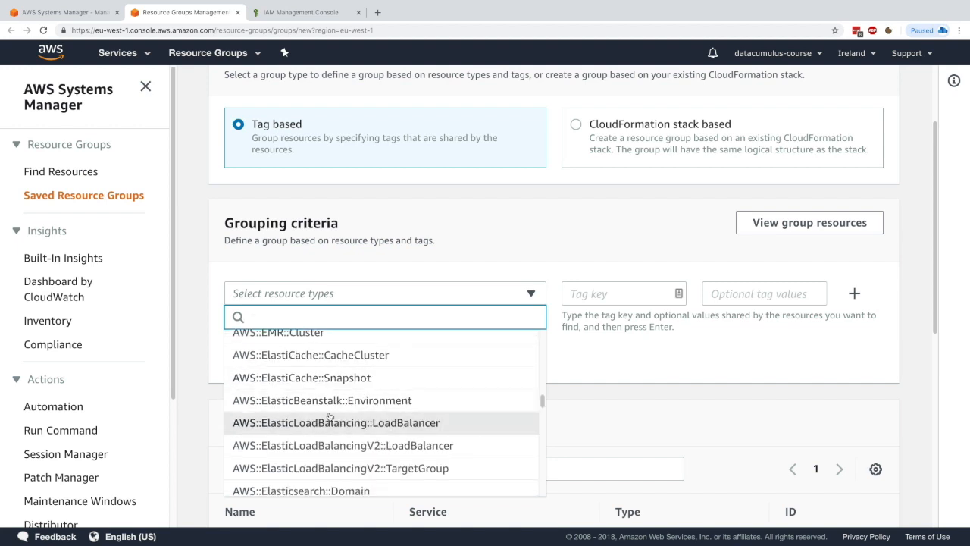
scroll(331, 398, down, 5)
click(333, 286)
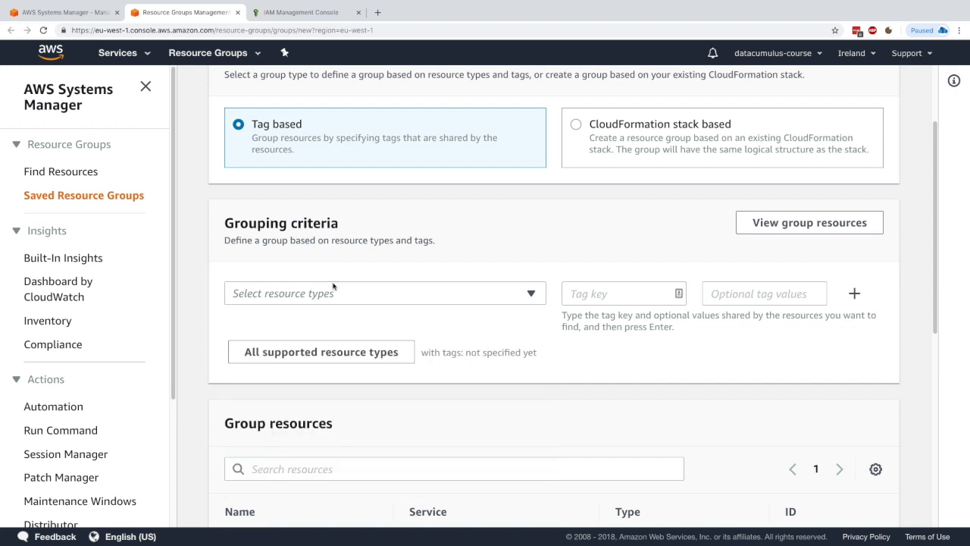
Restrict the group to the AWS::EC2::Instance resource type.
click(360, 298)
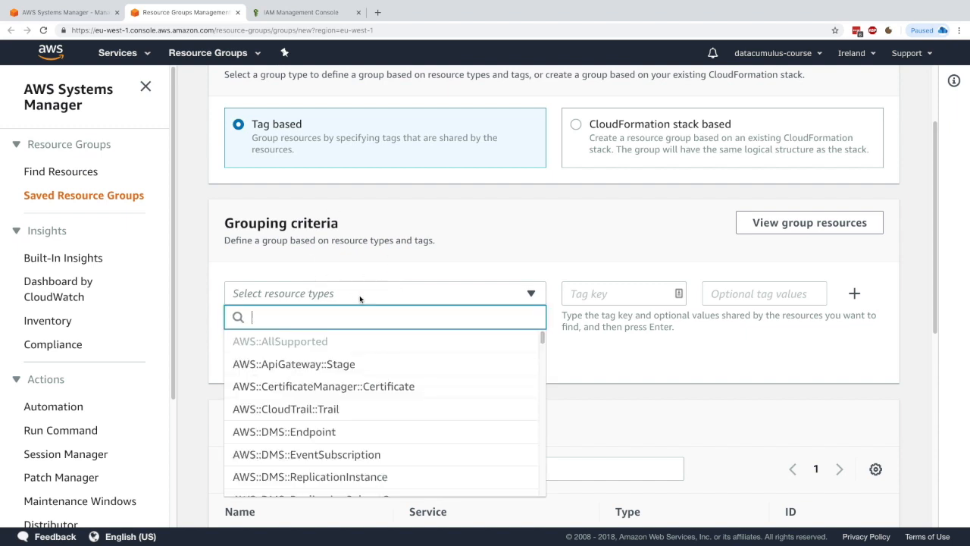
text(Instance)
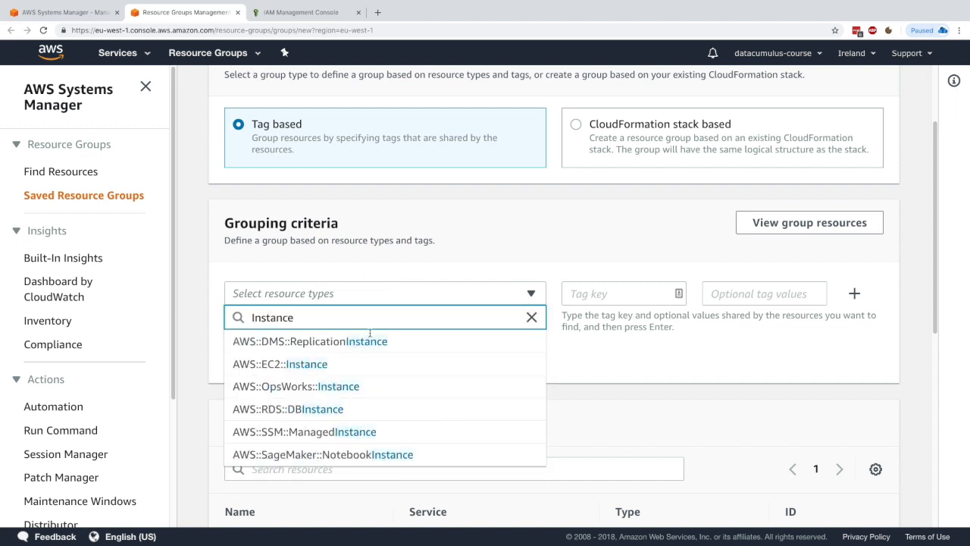
click(348, 364)
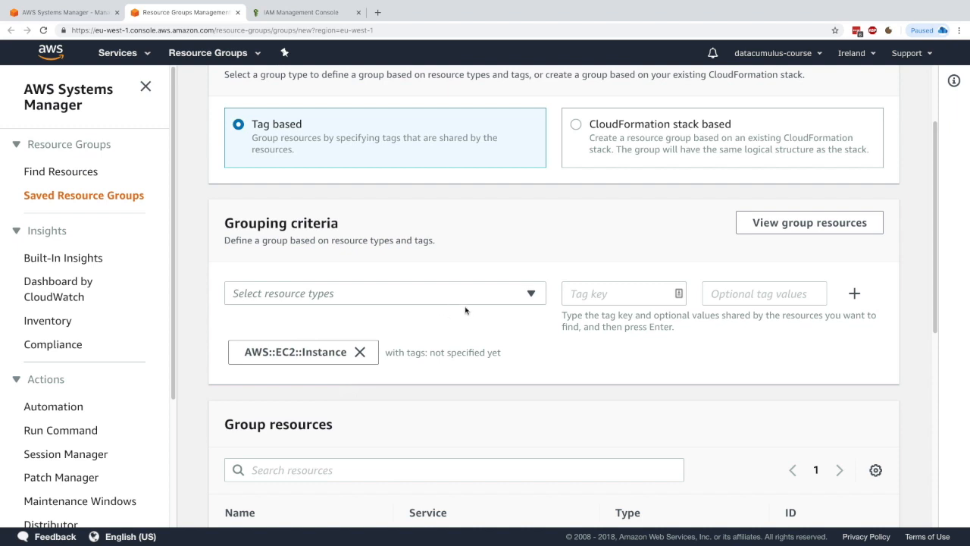
Add the tag Environment with the value Dev as a grouping criterion and preview the matching group resources.
click(596, 295)
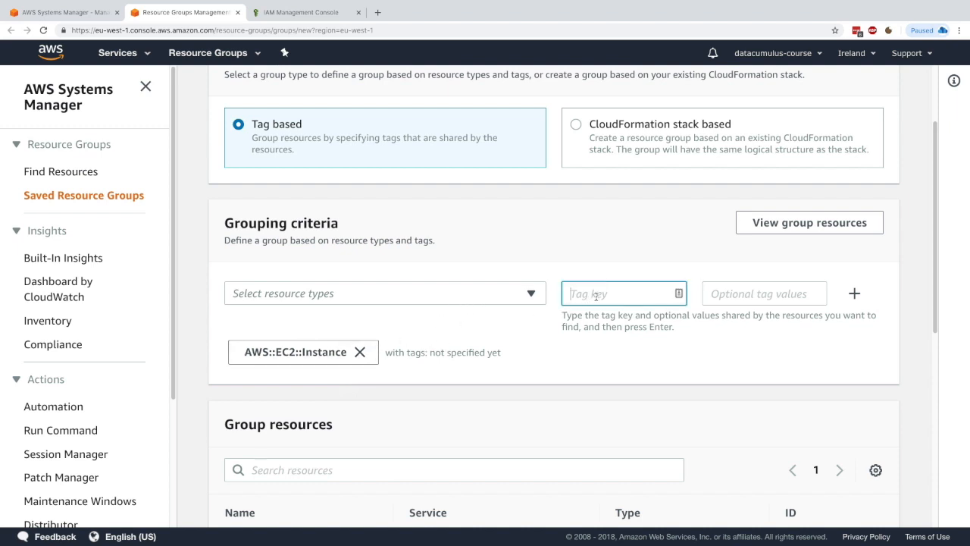
text(Environment)
key(Tab)
text(Dev)
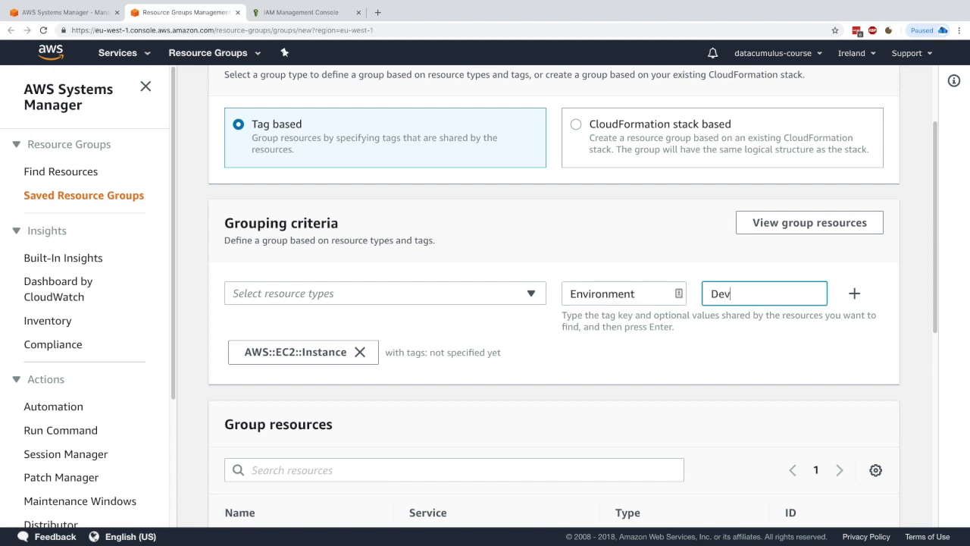
click(593, 322)
scroll(701, 314, down, 1)
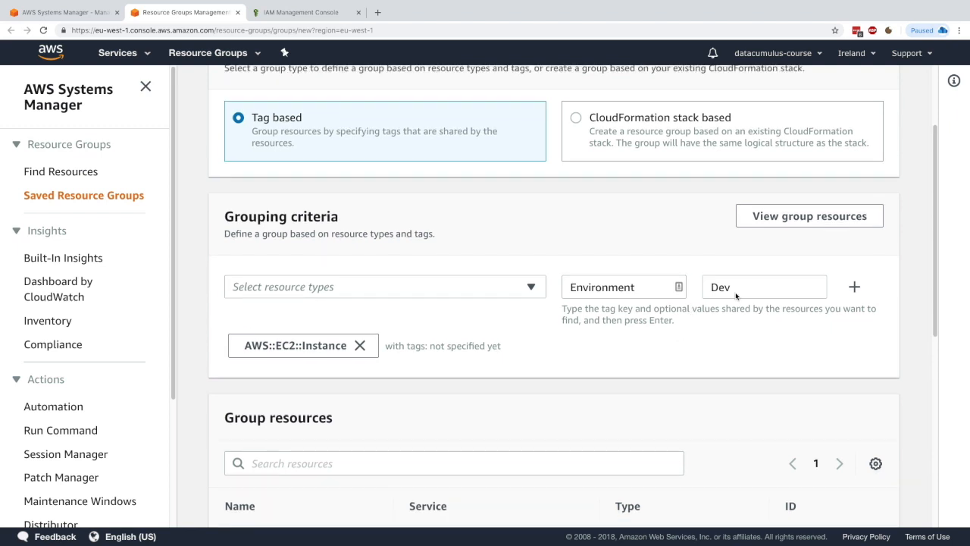
click(790, 225)
scroll(662, 344, down, 2)
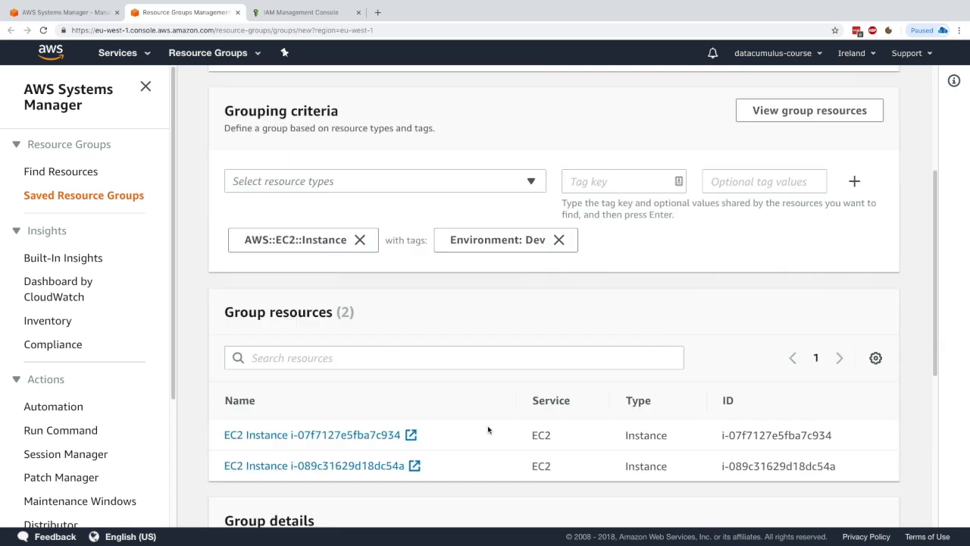
scroll(488, 430, down, 1)
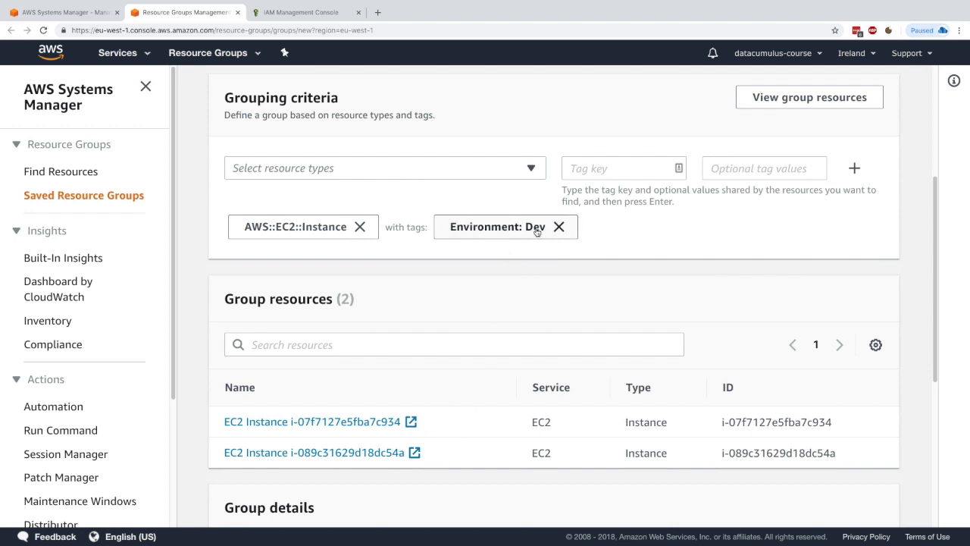
Name the resource group MyDevInstances.
scroll(450, 454, down, 5)
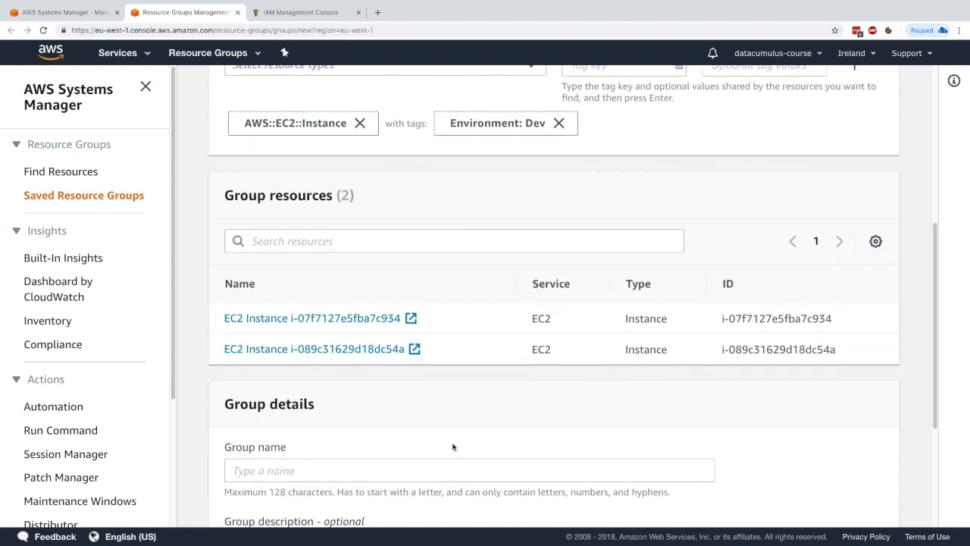
click(420, 369)
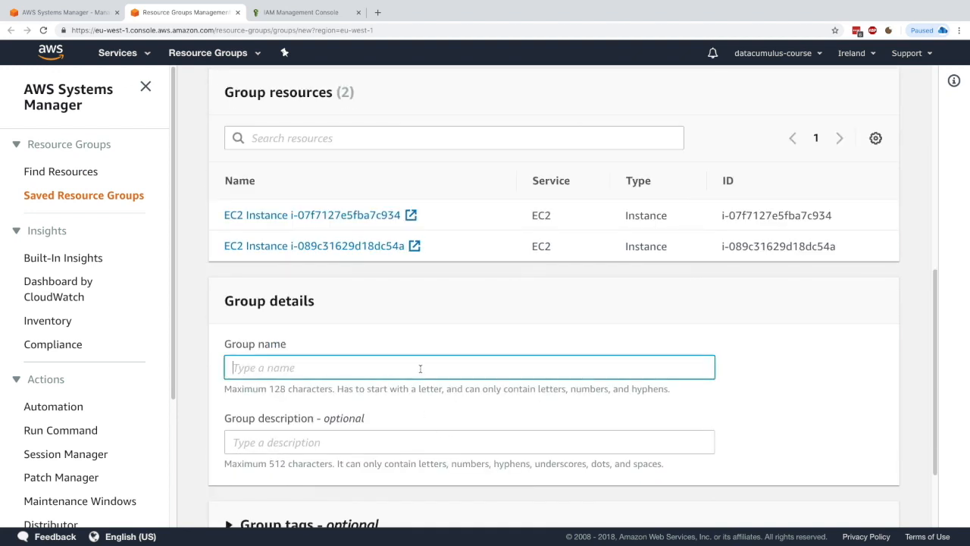
text(MyDevInstances)
key(Tab)
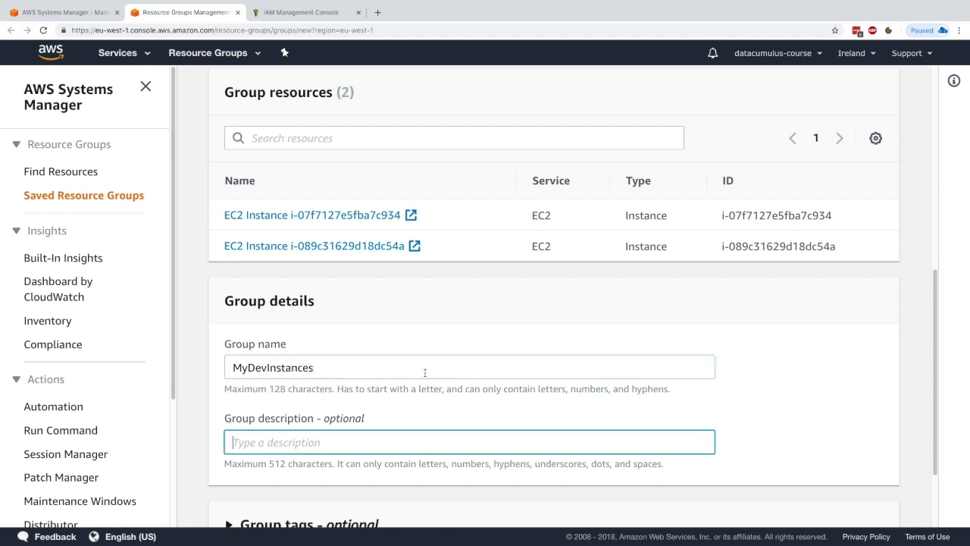
Review the optional description, group tags and grouping criteria, and create the group without a description.
scroll(383, 372, down, 2)
drag(259, 325, 360, 326)
click(321, 330)
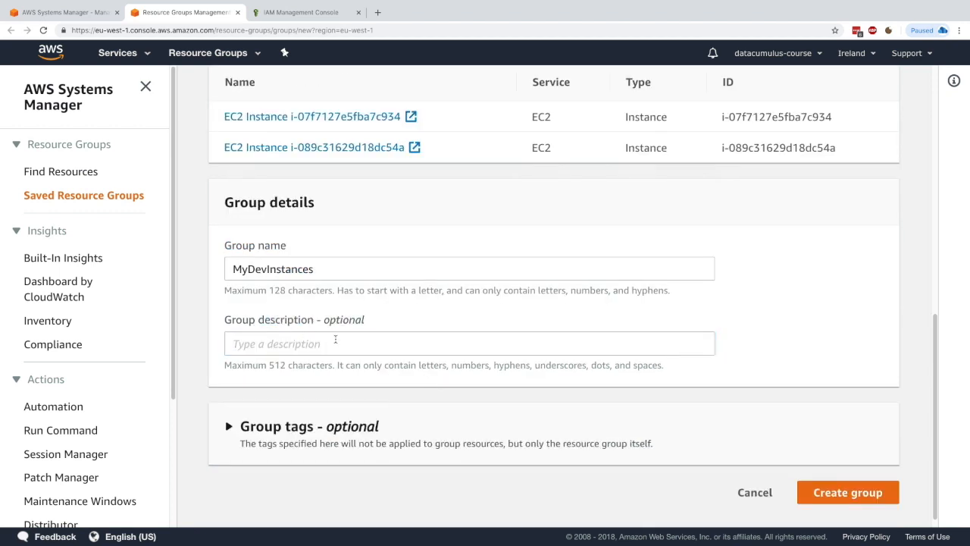
click(459, 426)
scroll(330, 402, down, 1)
click(332, 342)
scroll(414, 379, up, 5)
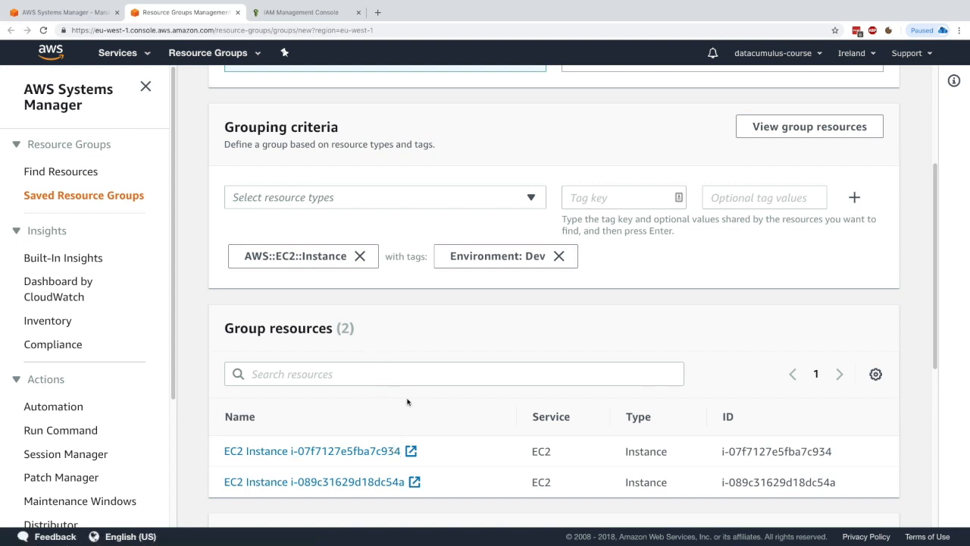
scroll(419, 419, down, 5)
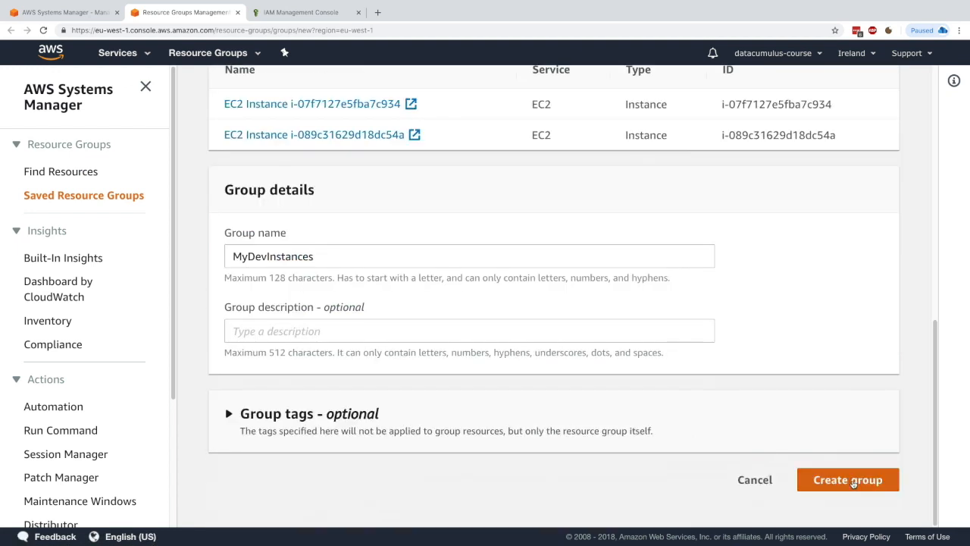
click(849, 479)
Read the new group's creation notice and details, and return to the saved resource groups.
drag(328, 85, 459, 81)
click(460, 82)
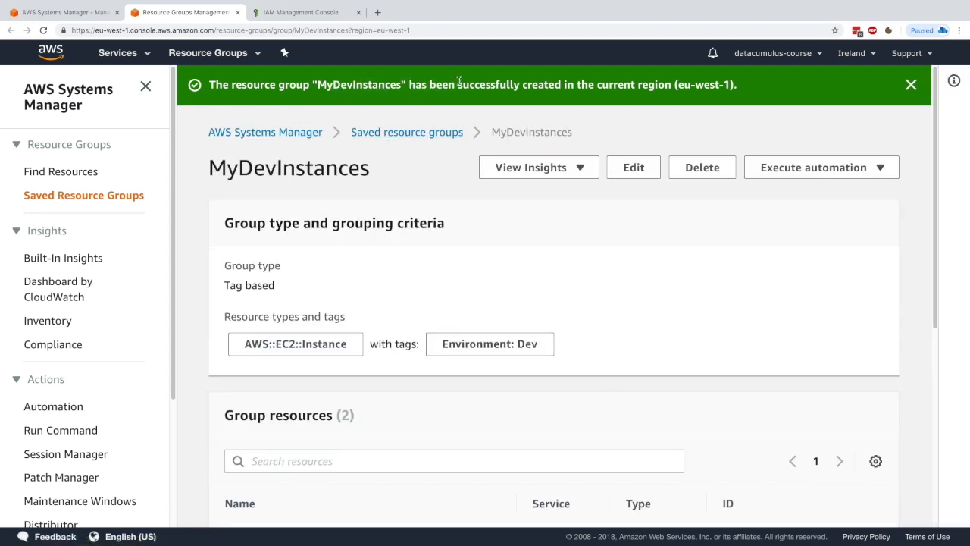
drag(567, 85, 729, 85)
click(699, 96)
scroll(464, 256, down, 2)
scroll(432, 277, up, 2)
click(104, 203)
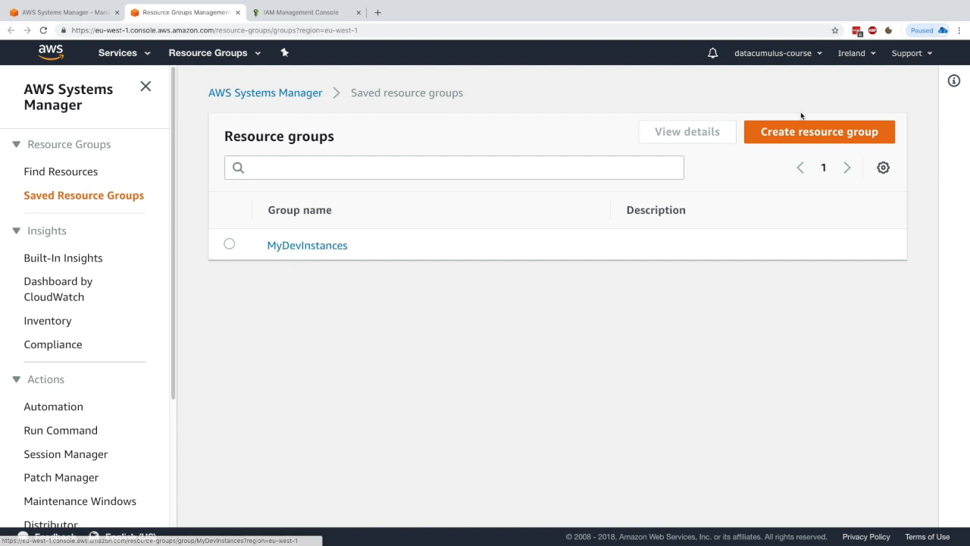
Start another query-based resource group and restrict it to the AWS::EC2::Instance resource type.
click(774, 135)
click(377, 416)
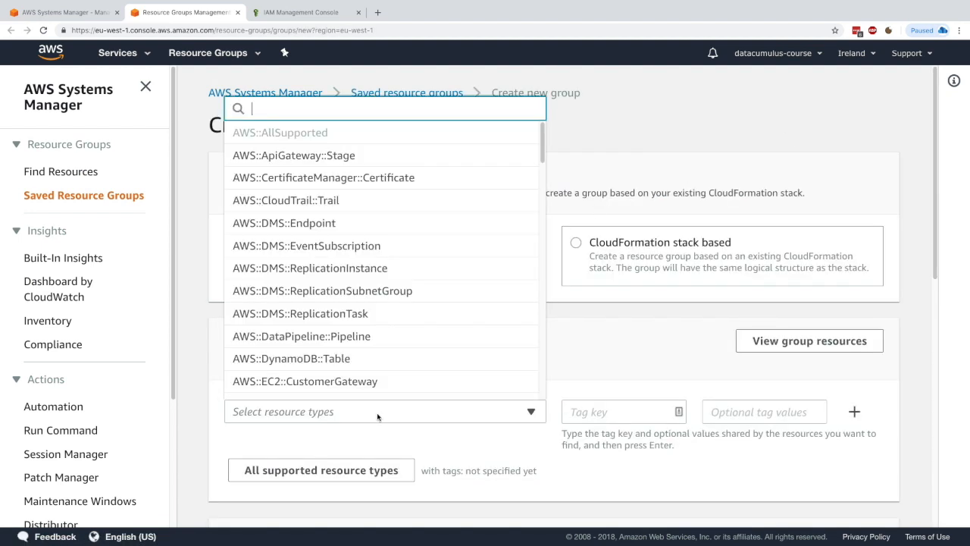
scroll(379, 372, down, 2)
scroll(350, 359, down, 1)
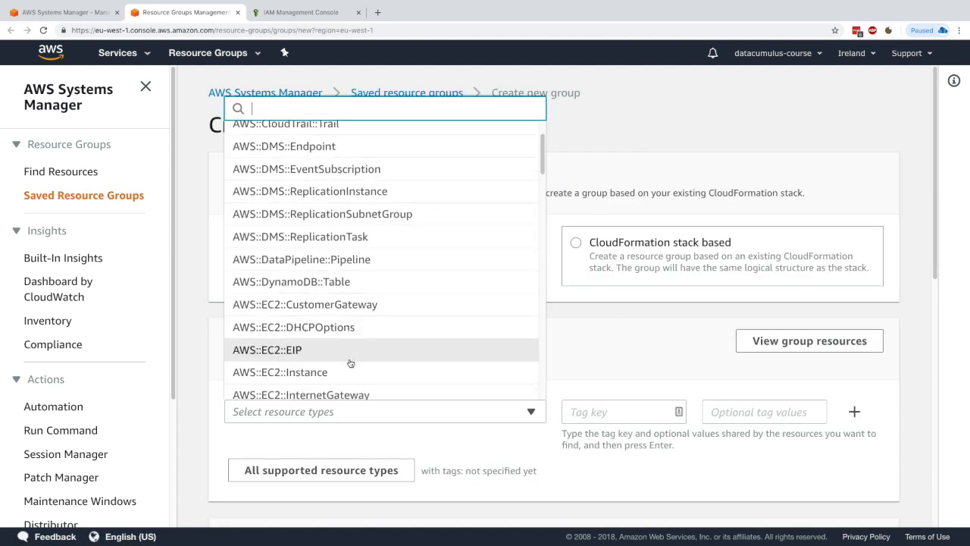
click(454, 377)
Add the tag Environment with the value Prod as a grouping criterion and list the matching resources.
click(591, 406)
text(Envi)
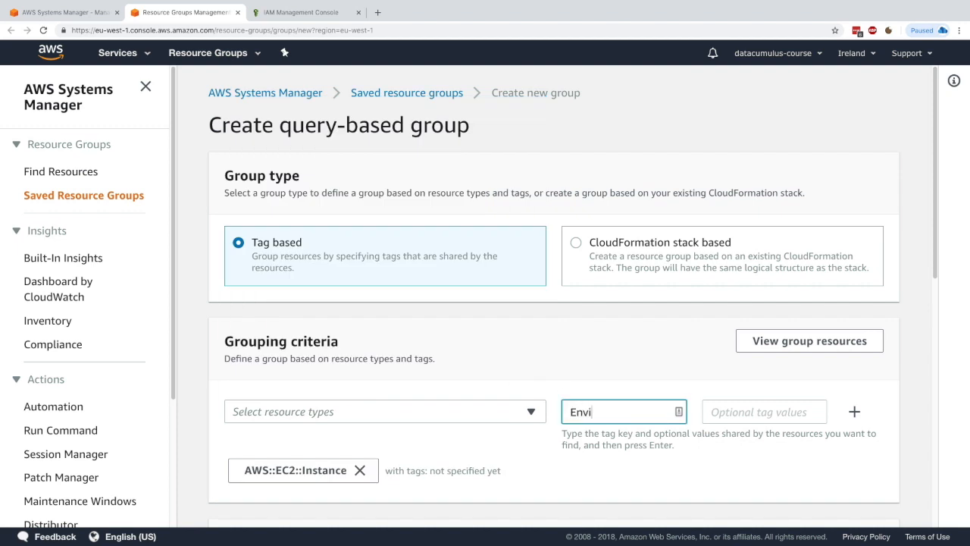
text(ronment)
key(Tab)
text(Pro)
scroll(594, 400, down, 2)
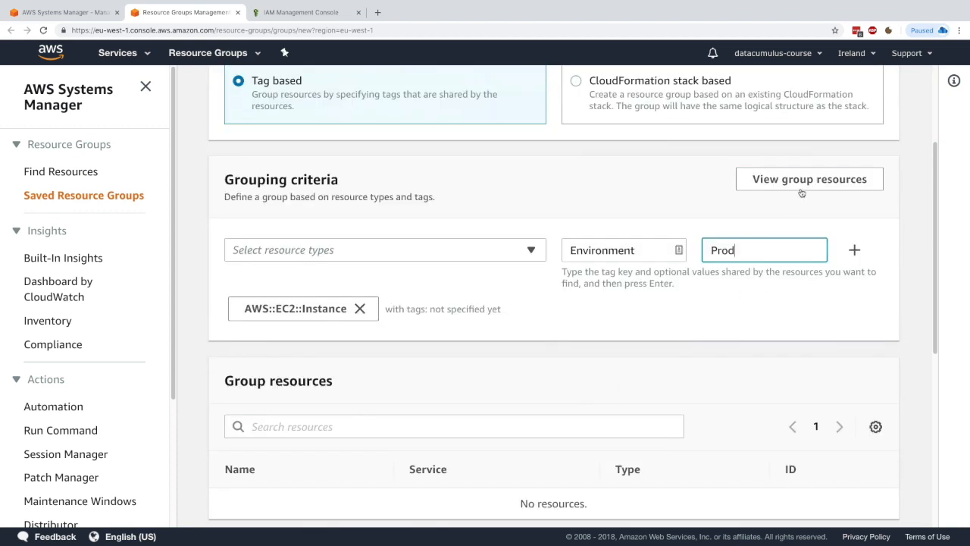
key(Return)
Name the production group MyProdInstances and create it.
scroll(324, 364, down, 2)
scroll(339, 380, down, 1)
click(349, 348)
text(MyProdInstances)
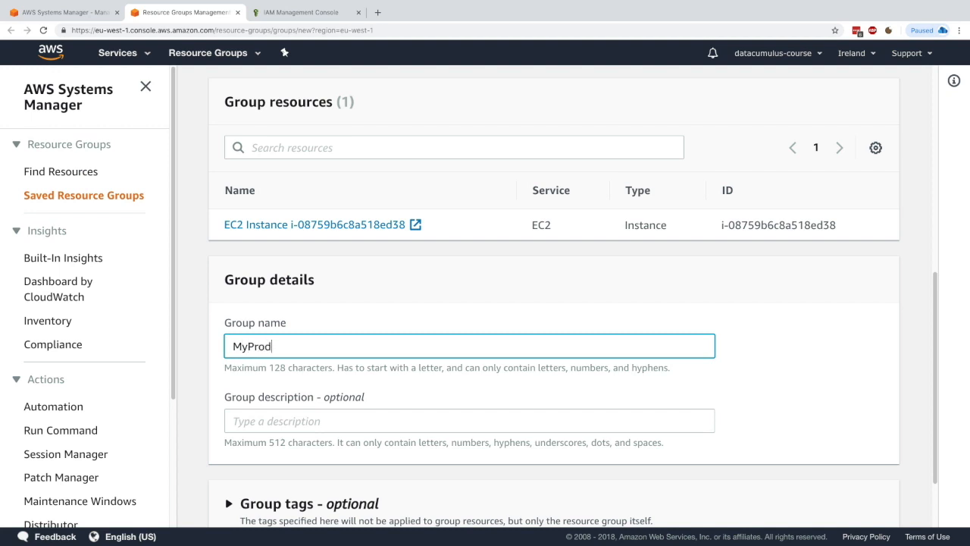
scroll(595, 341, down, 2)
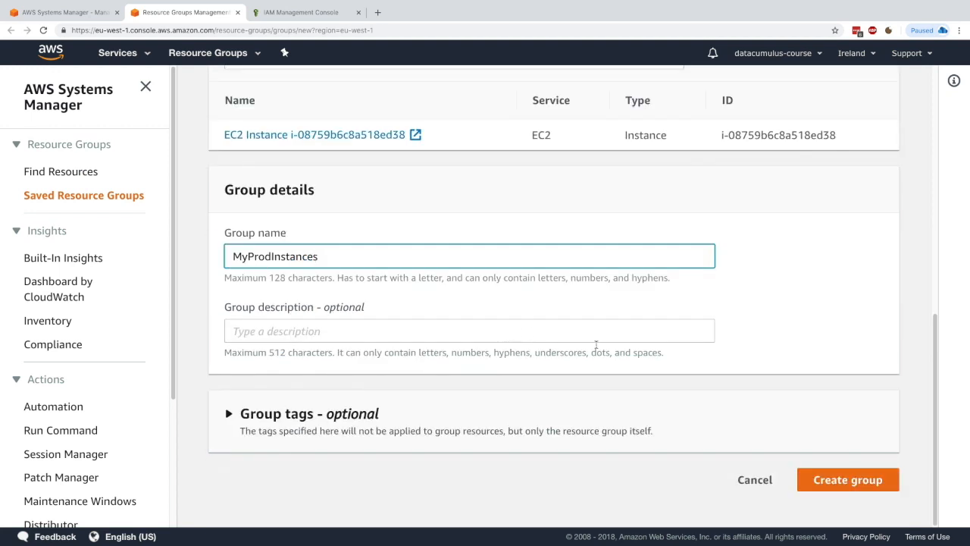
click(809, 478)
From the saved resource groups, start a third query-based group limited to the AWS::EC2::Instance resource type.
click(126, 197)
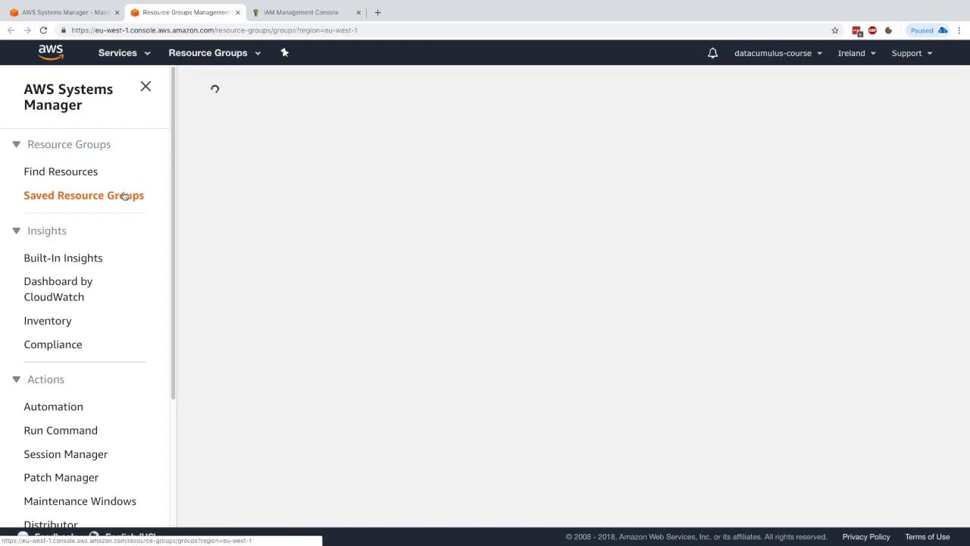
click(772, 129)
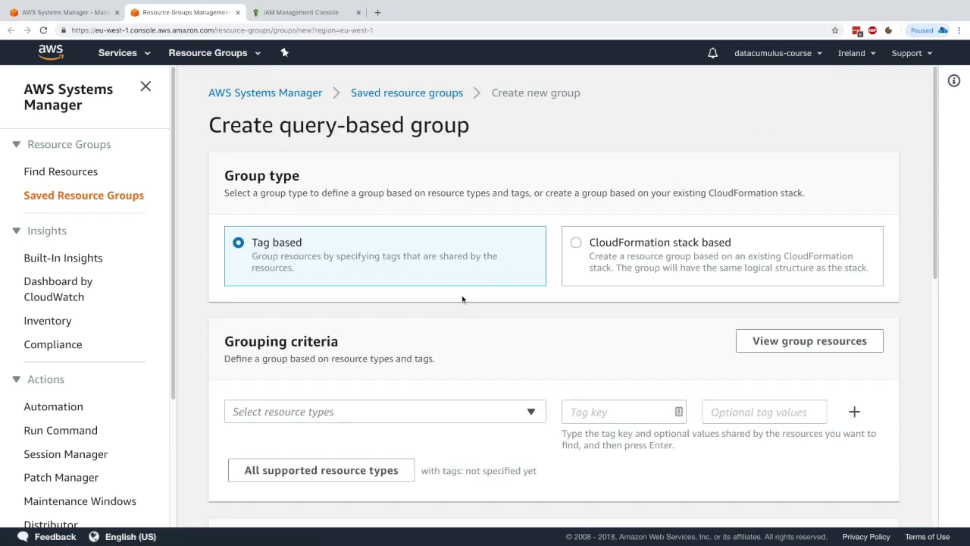
scroll(461, 296, down, 1)
click(417, 366)
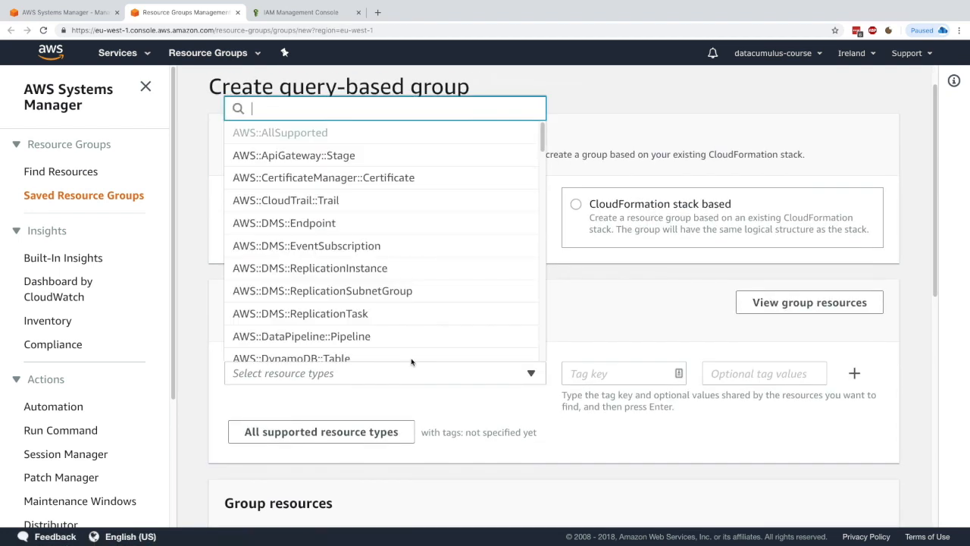
text(Ec2)
click(368, 200)
Add the tag Team with the value Finance as a grouping criterion and preview the matching group resources.
click(610, 372)
text(Team)
key(Tab)
text(Finance)
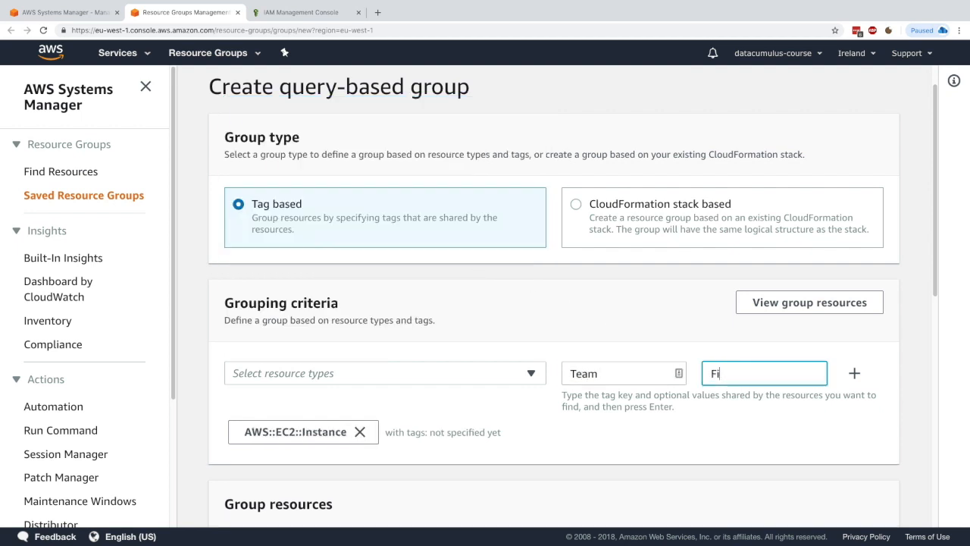
click(758, 303)
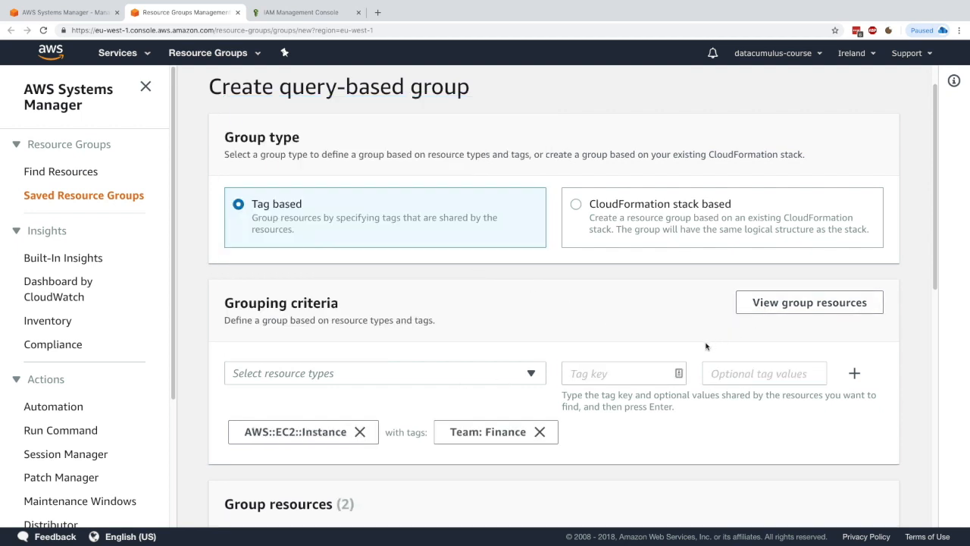
scroll(280, 407, down, 3)
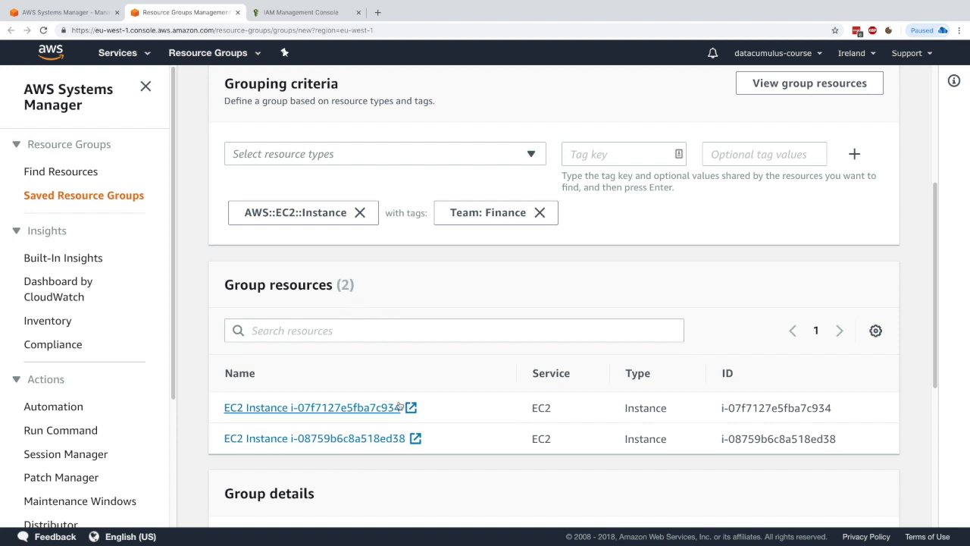
Create the group under the name TeamFinance and return to the saved resource groups list.
scroll(392, 436, down, 3)
click(338, 368)
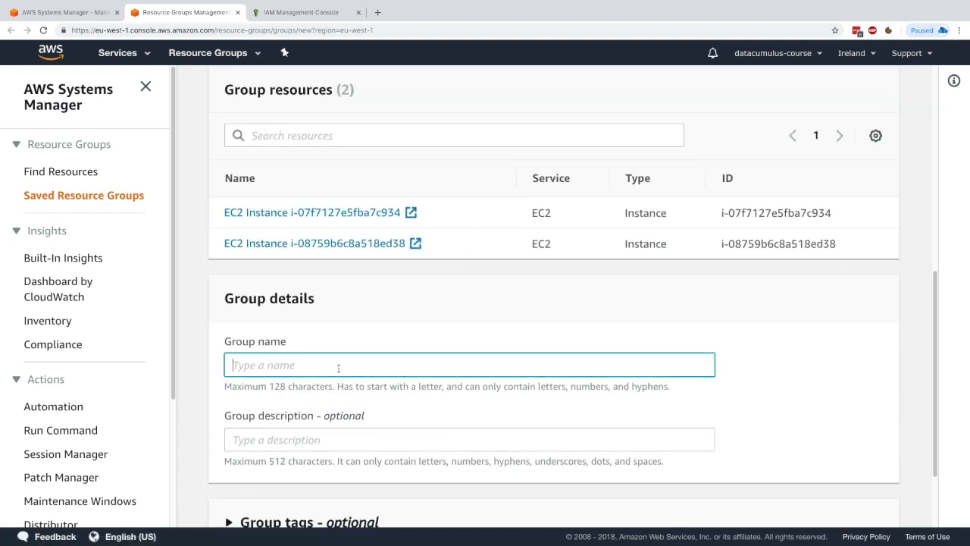
text(TeamFinance)
scroll(411, 385, down, 1)
click(844, 475)
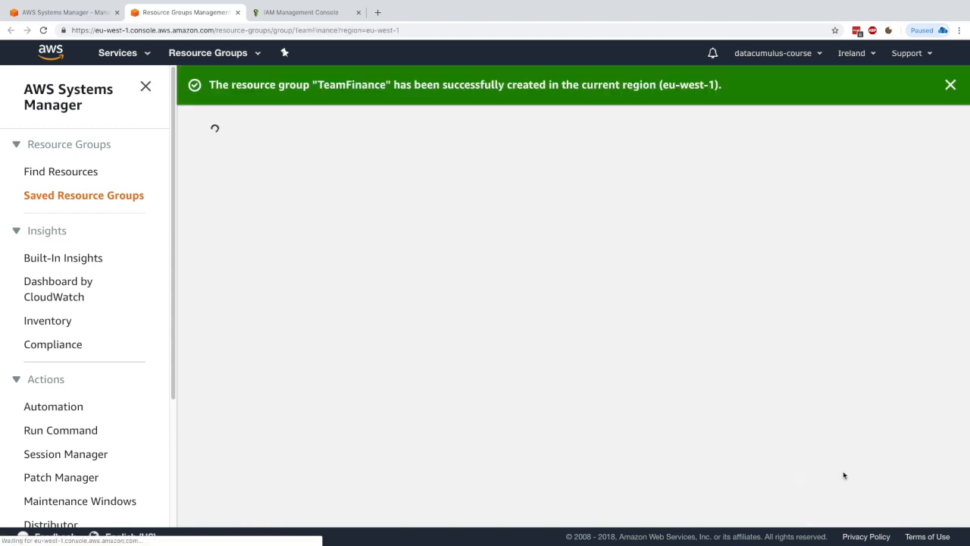
click(119, 199)
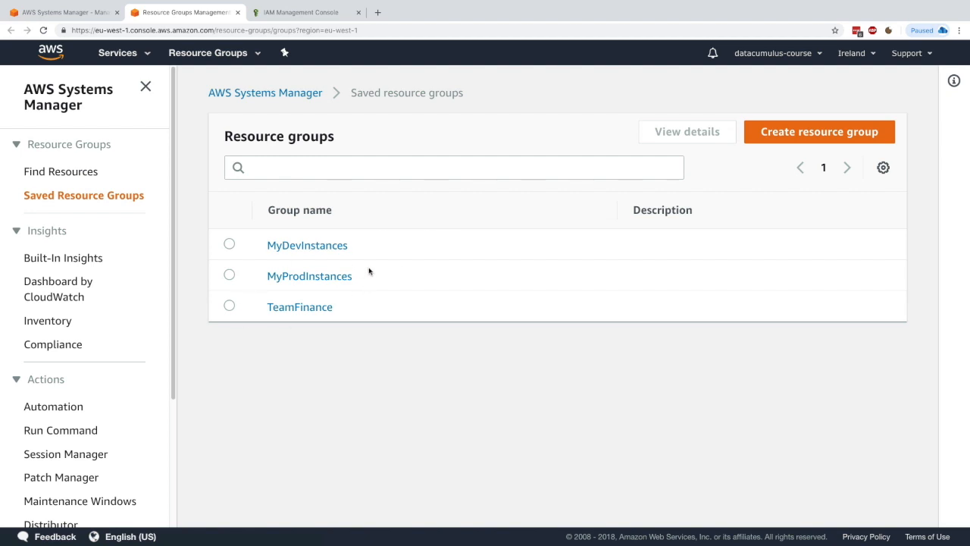
click(351, 178)
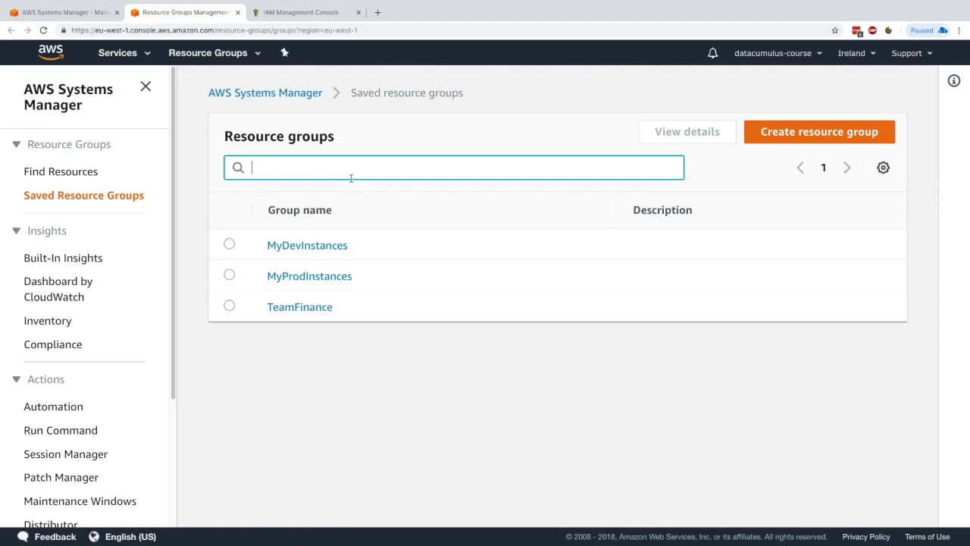